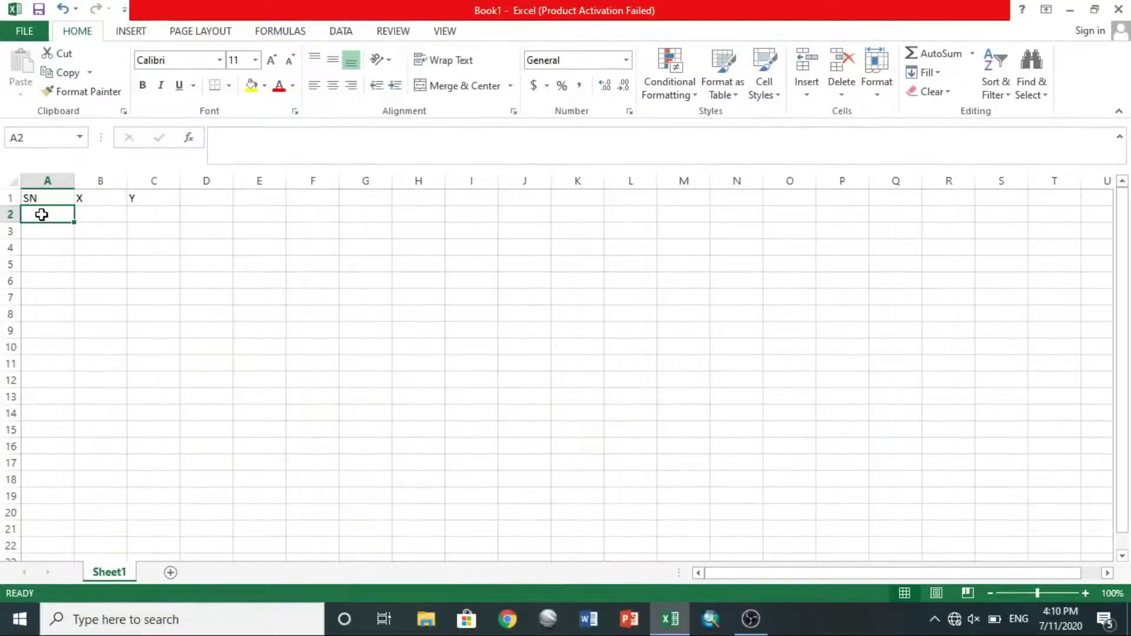
# - Fill cells A2 to A10 with serial numbers 1 through 9 using Fill Series
pyautogui.write('1')
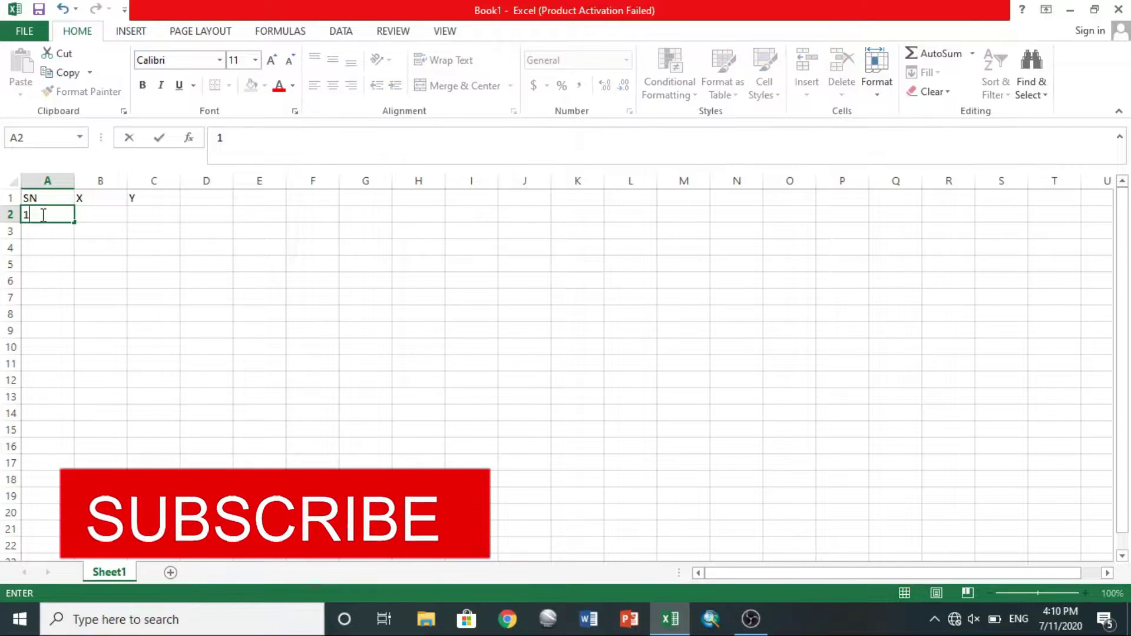
pyautogui.click(76, 223)
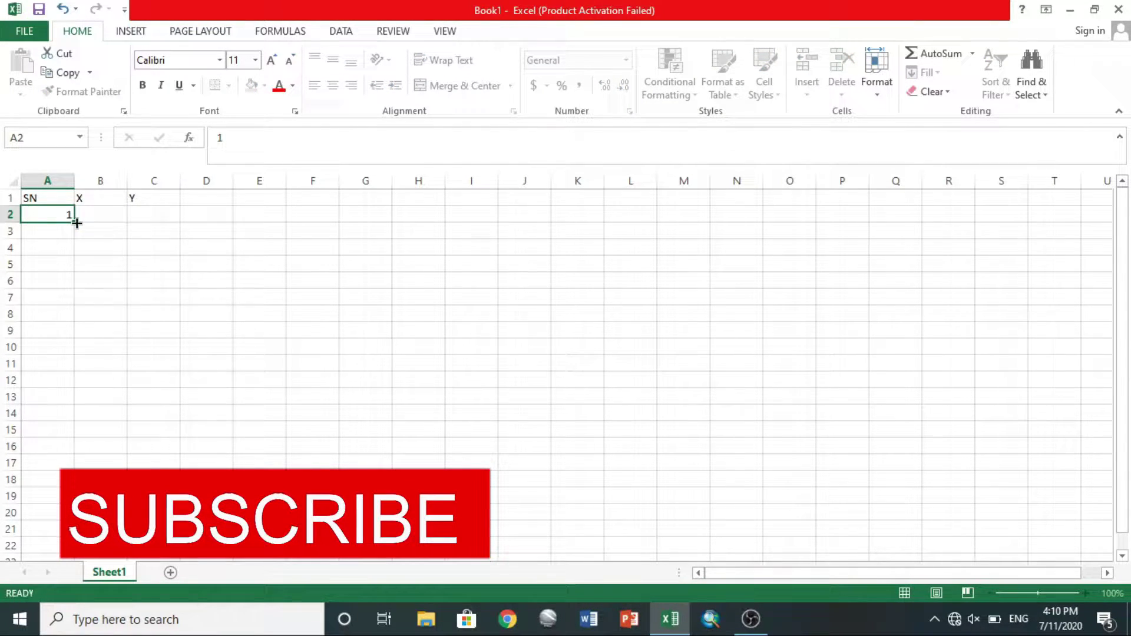
pyautogui.moveTo(75, 222); pyautogui.dragTo(68, 359)
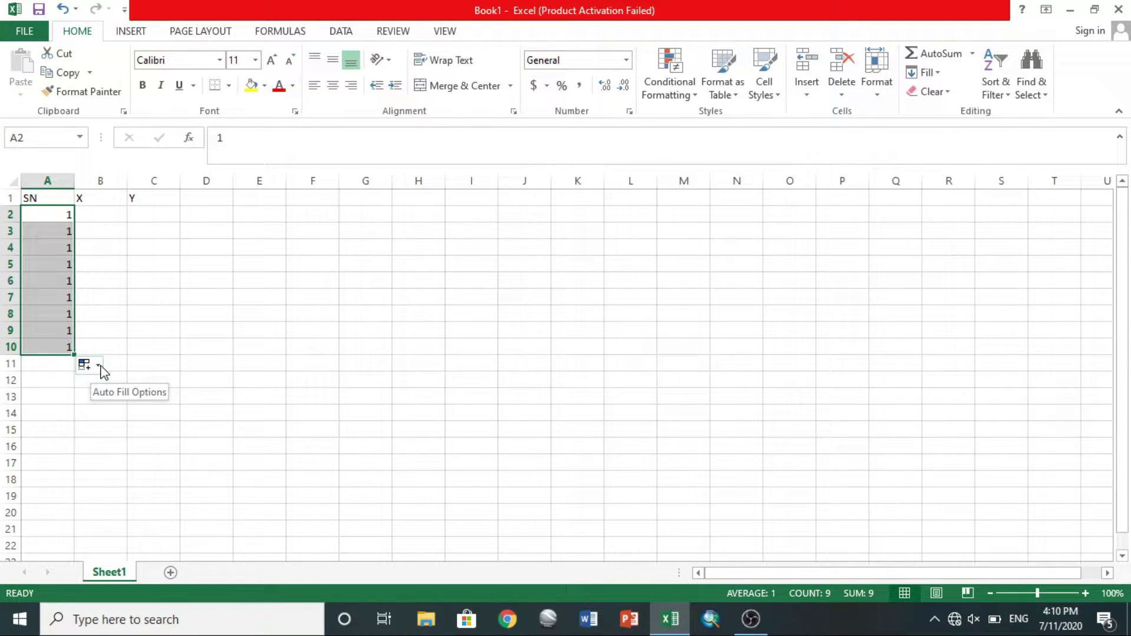
pyautogui.click(99, 366)
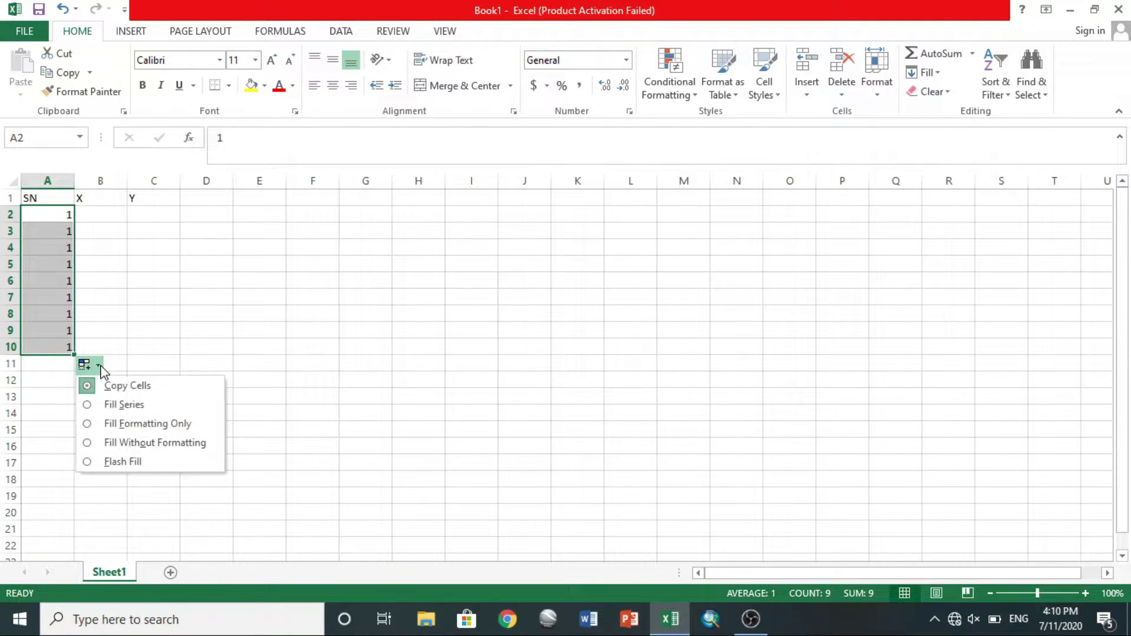
pyautogui.click(126, 406)
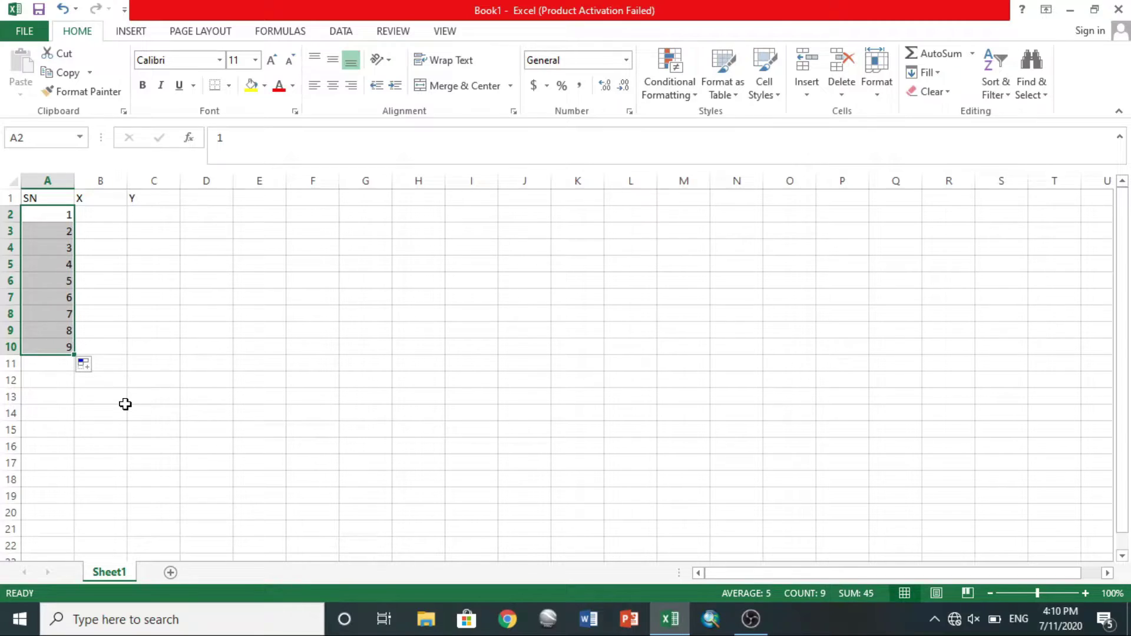
# - Enter the nine X and Y coordinate pairs in columns B and C, then begin Save As
pyautogui.click(94, 216)
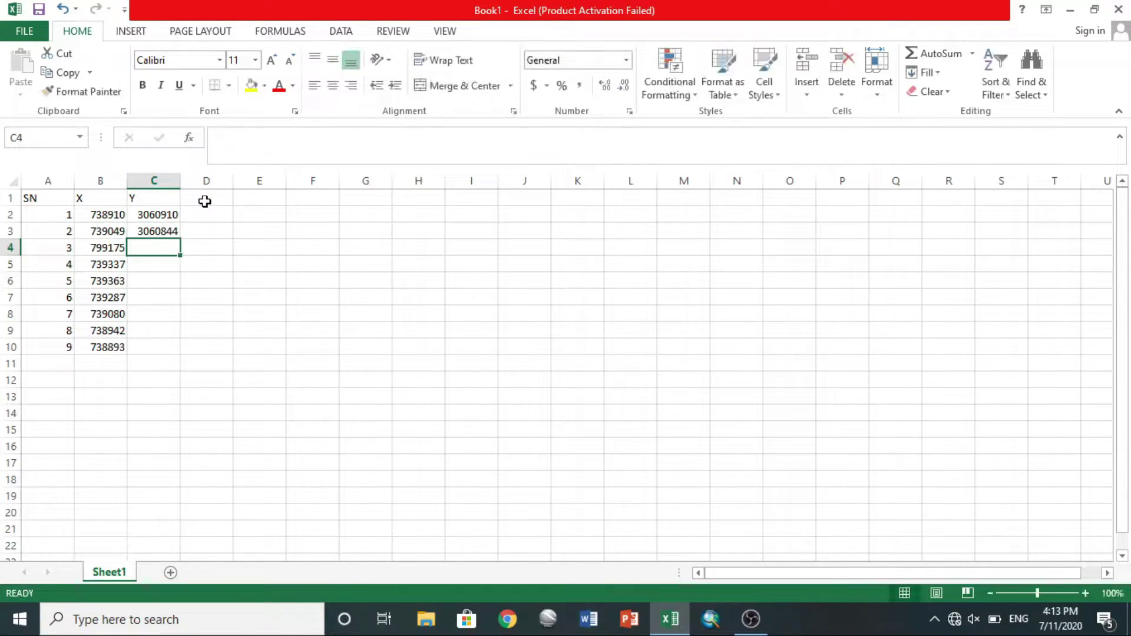
pyautogui.write('3060930 3061223 3061430 3061445 3061114 3061006 3060916')
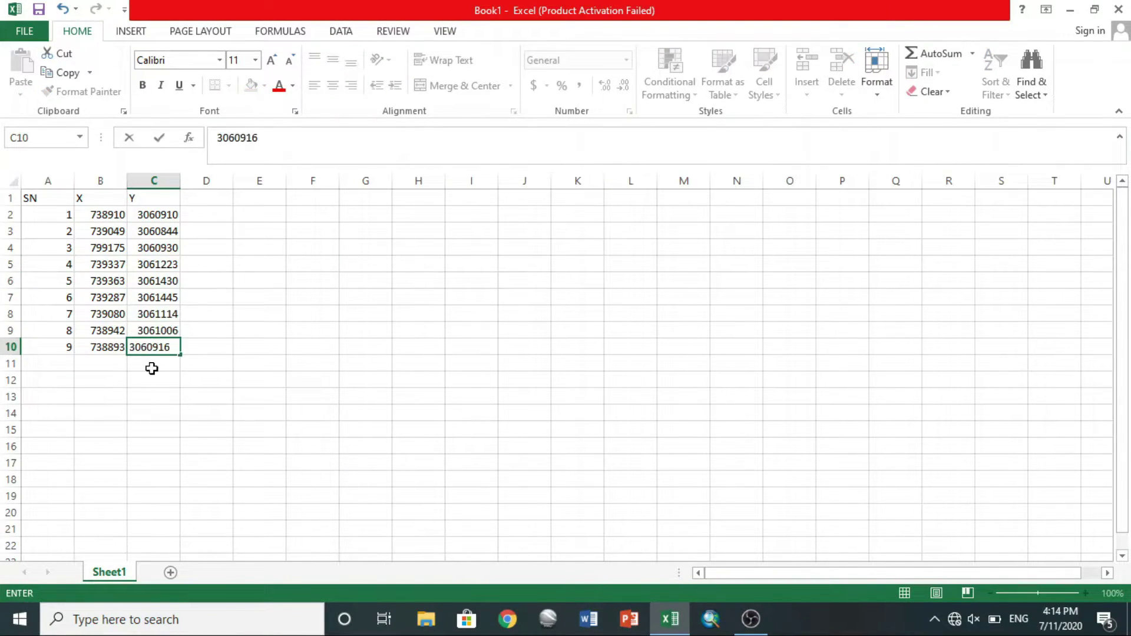
pyautogui.press('Return')
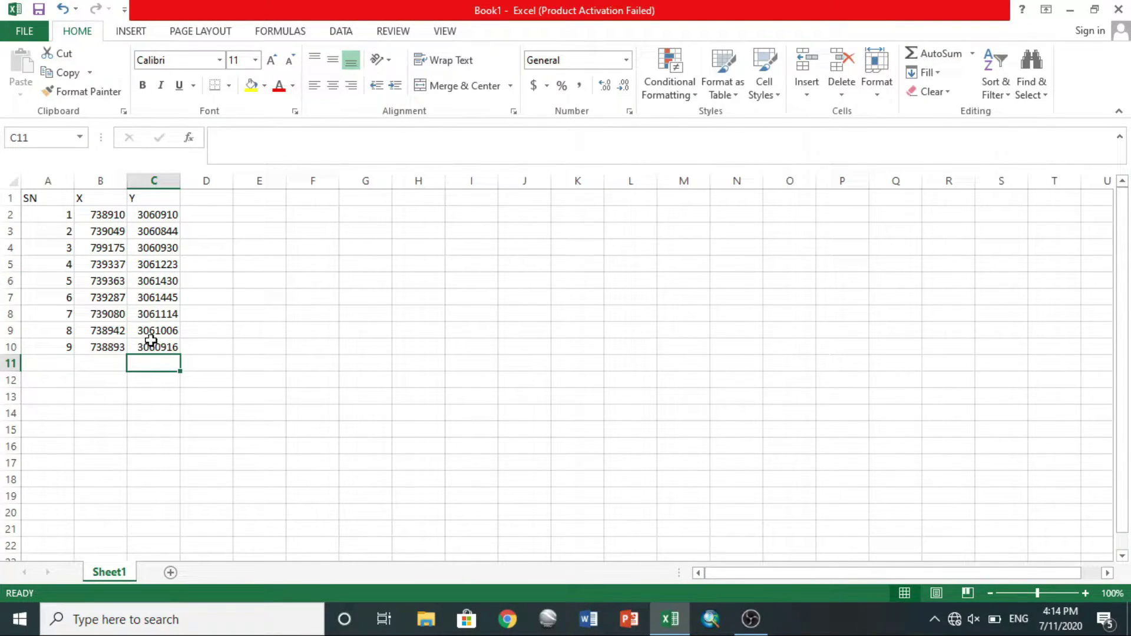
pyautogui.click(25, 30)
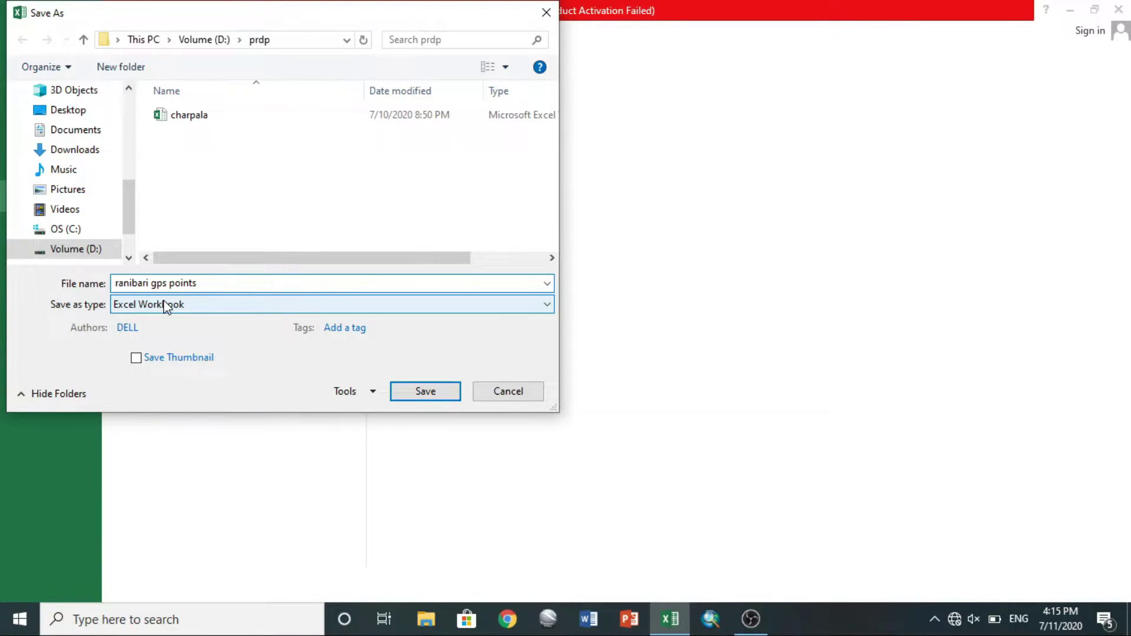
# - Save the workbook, start ArcMap on an empty map, and close Data Frame Properties unchanged
pyautogui.click(429, 396)
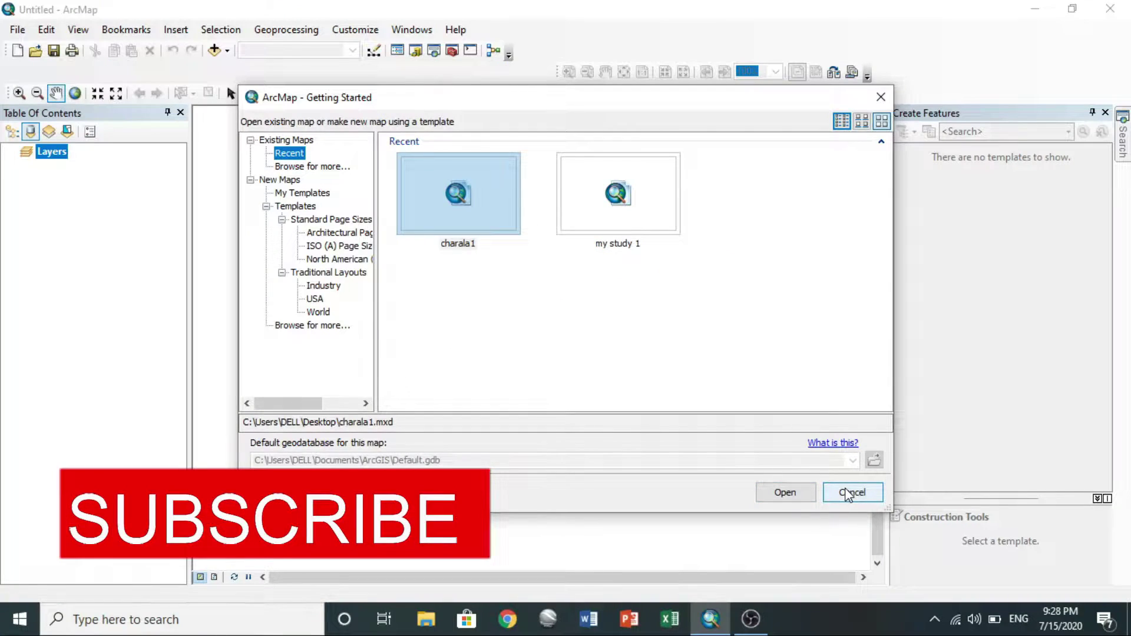
pyautogui.click(846, 492)
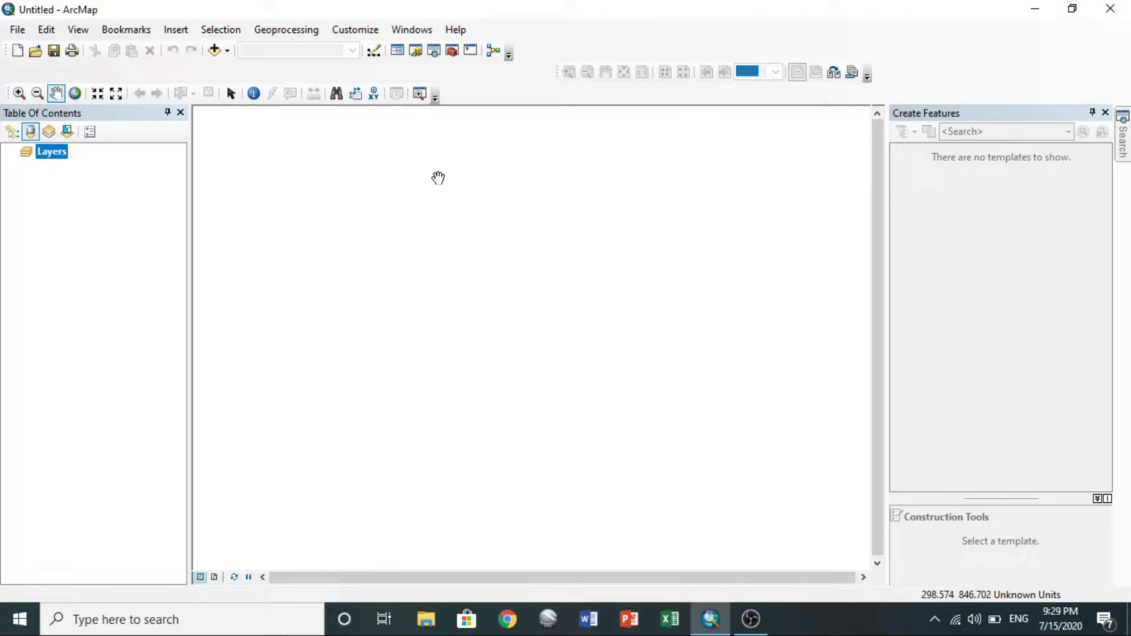
pyautogui.rightClick(438, 177)
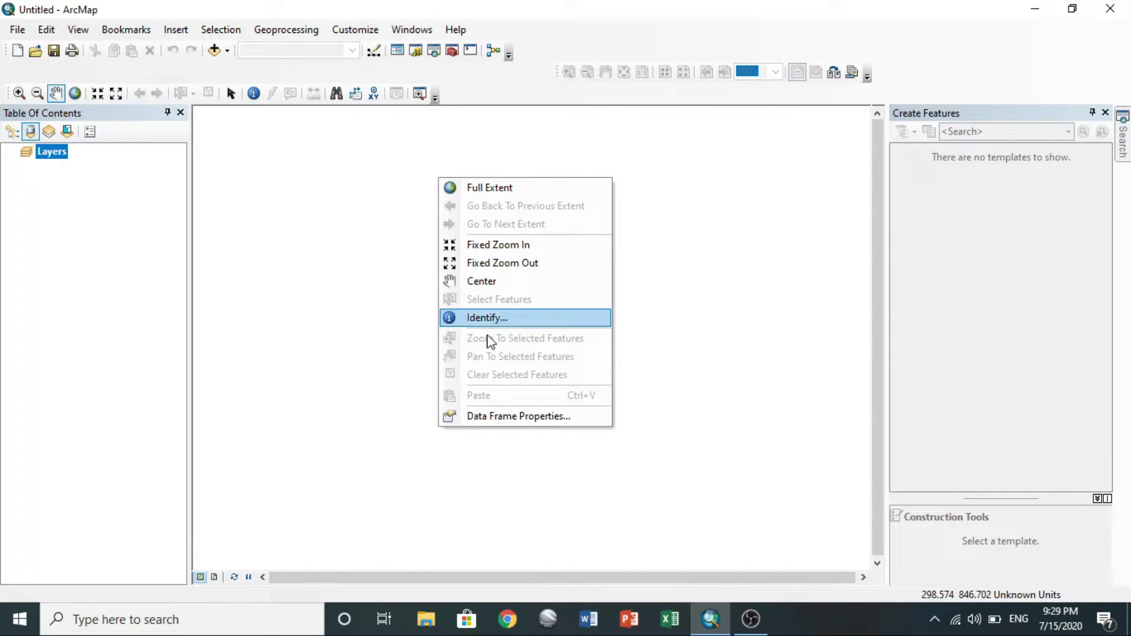
pyautogui.click(488, 416)
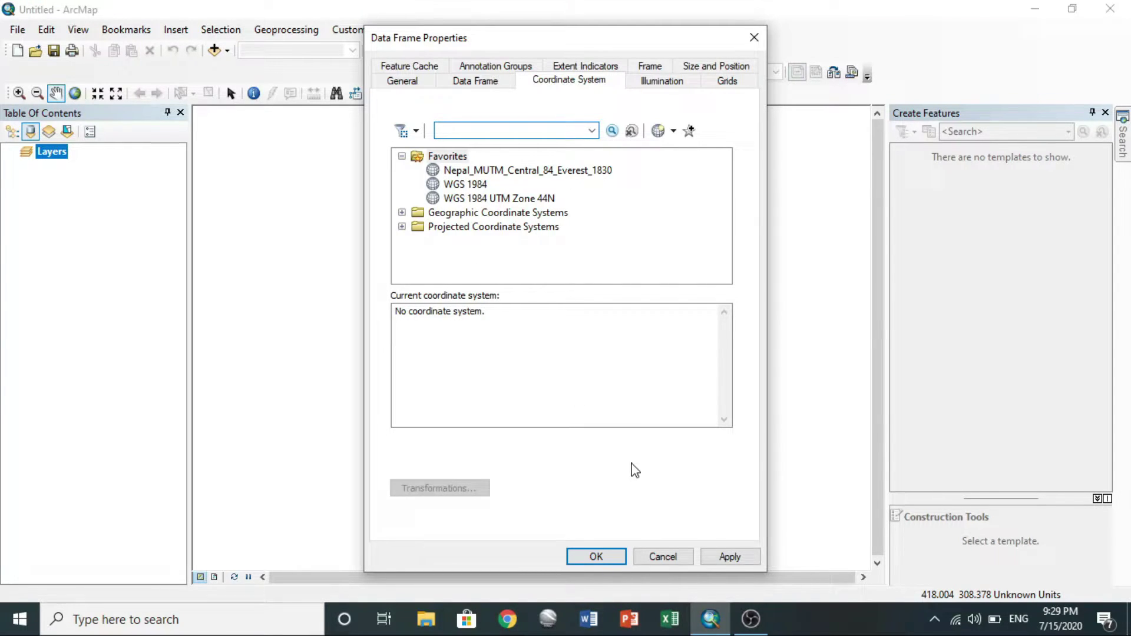
pyautogui.click(662, 557)
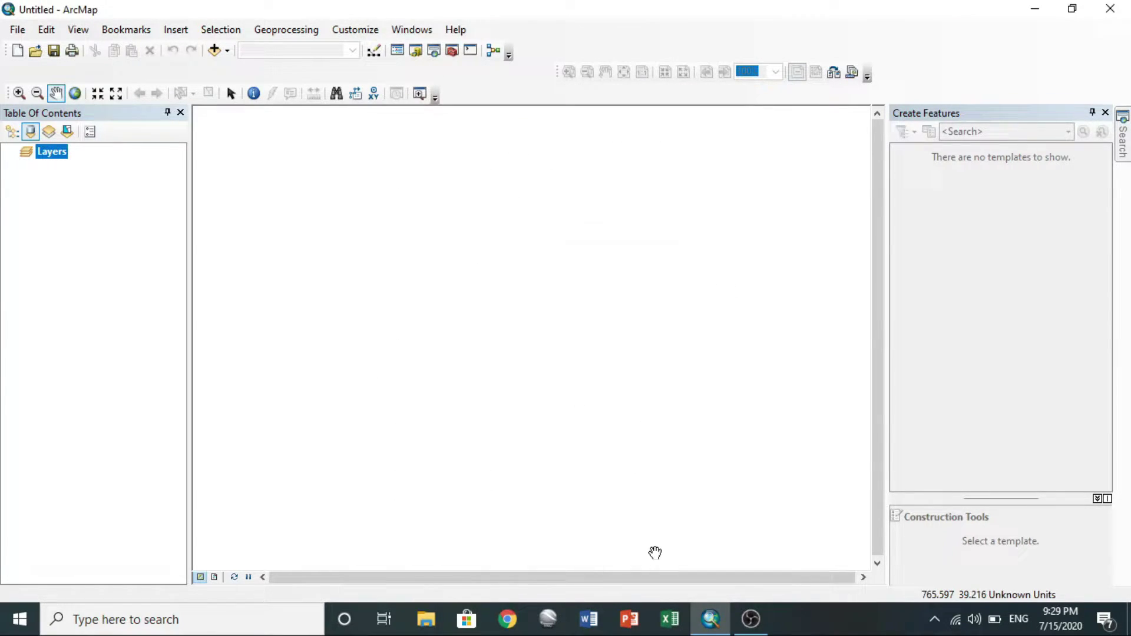
# - Add Sheet1$ from D:\prdp\ranibari gps points.xlsx to the map
pyautogui.click(215, 53)
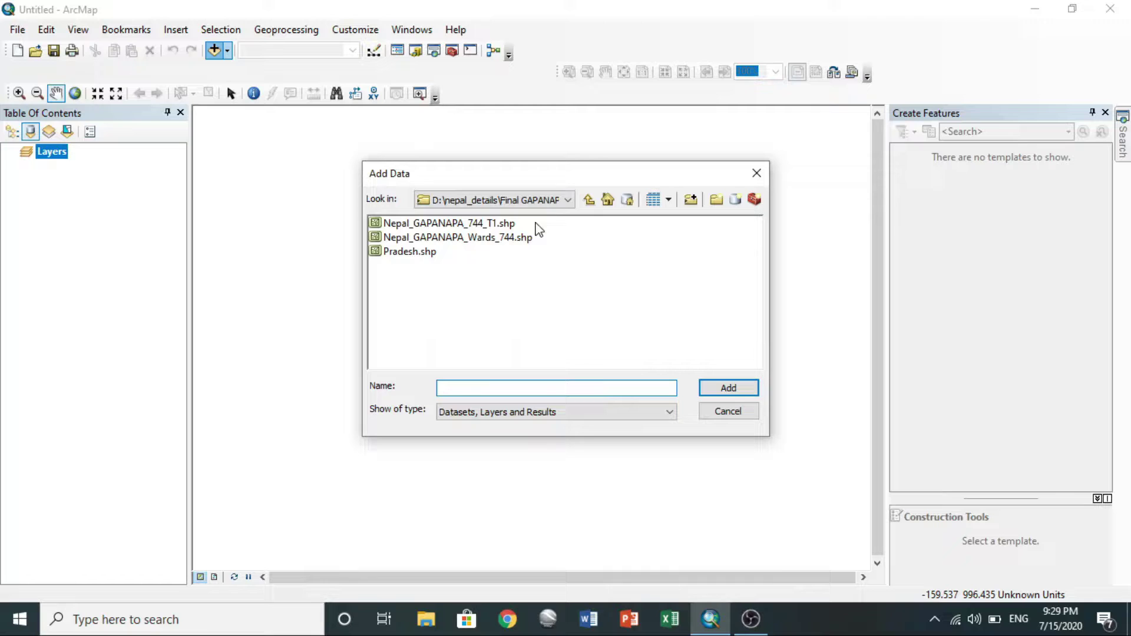
pyautogui.click(569, 201)
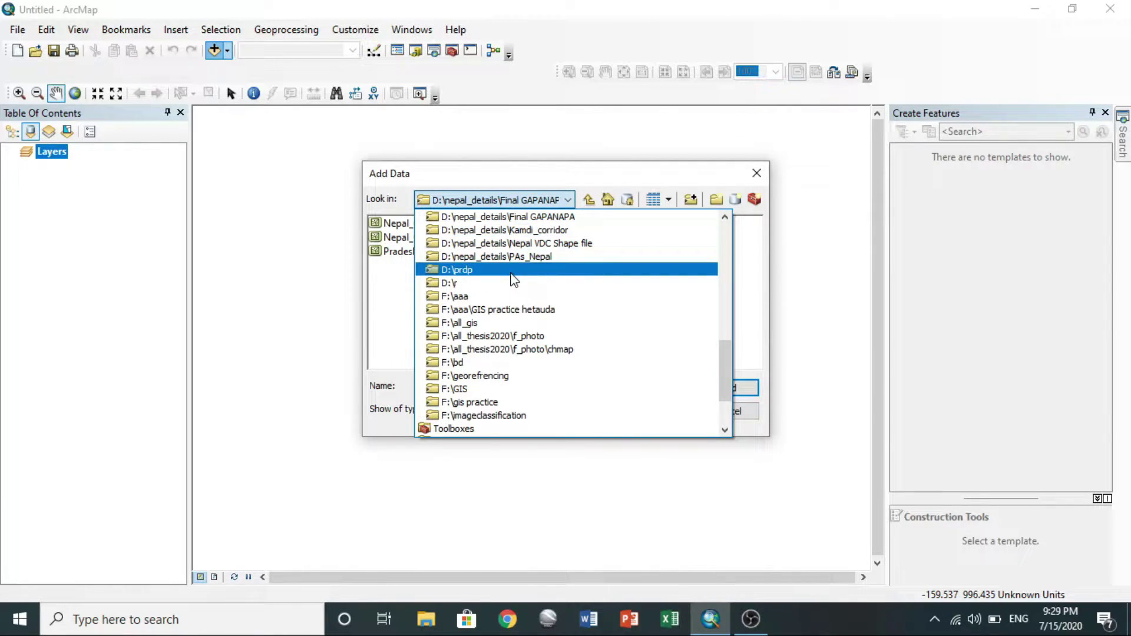
pyautogui.click(511, 271)
pyautogui.click(721, 392)
pyautogui.click(395, 224)
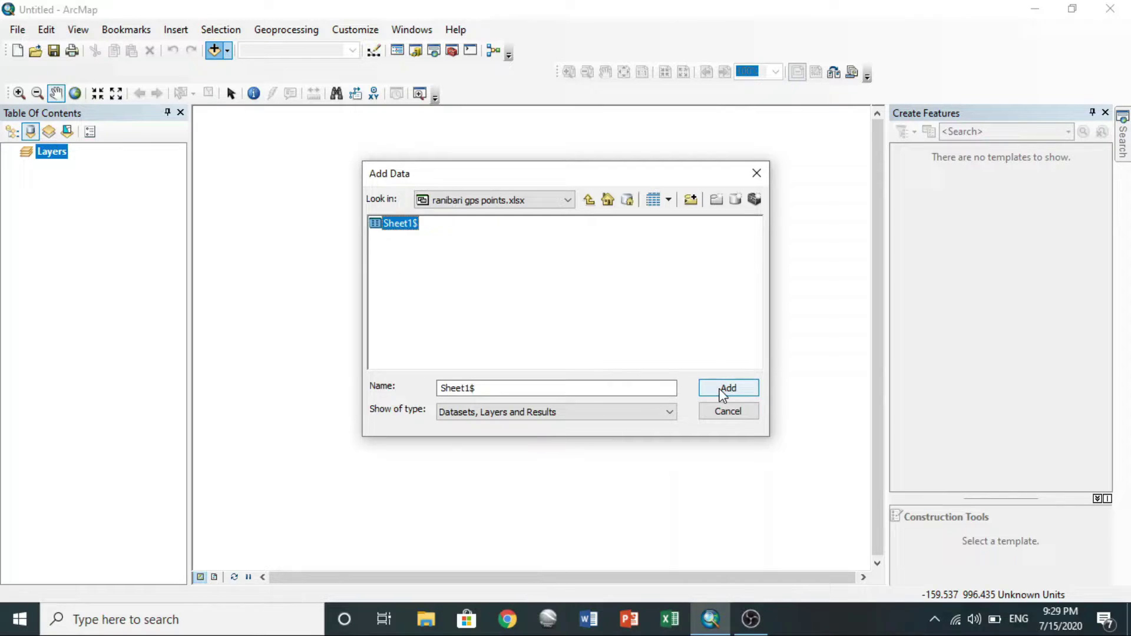
pyautogui.click(722, 391)
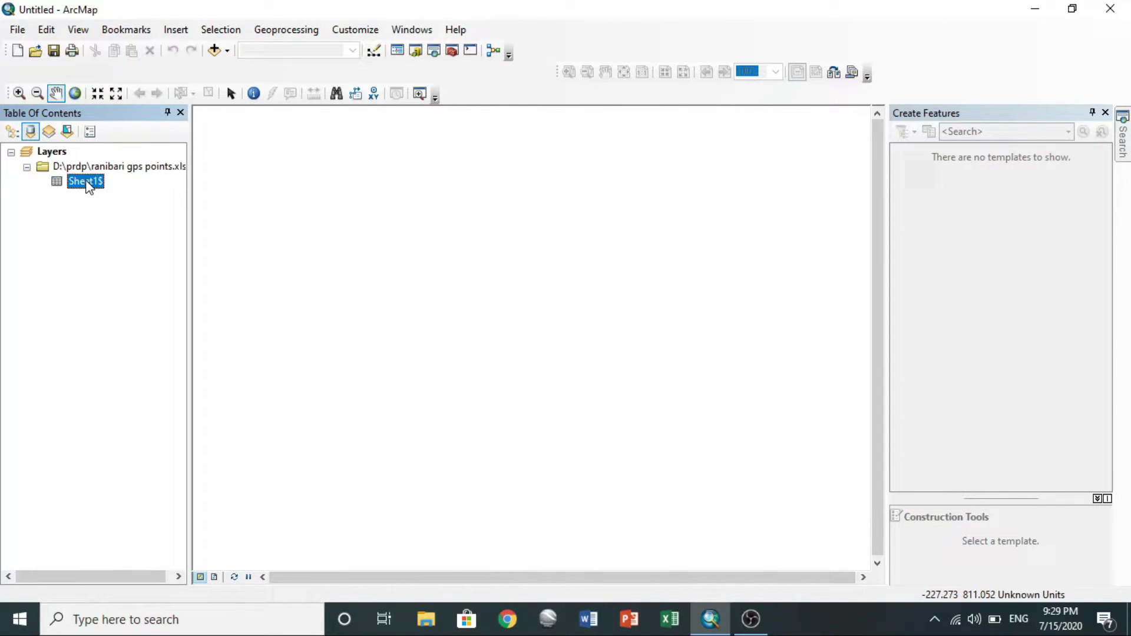
# - Open Display XY Data for Sheet1$ and start choosing the input coordinate system
pyautogui.rightClick(89, 186)
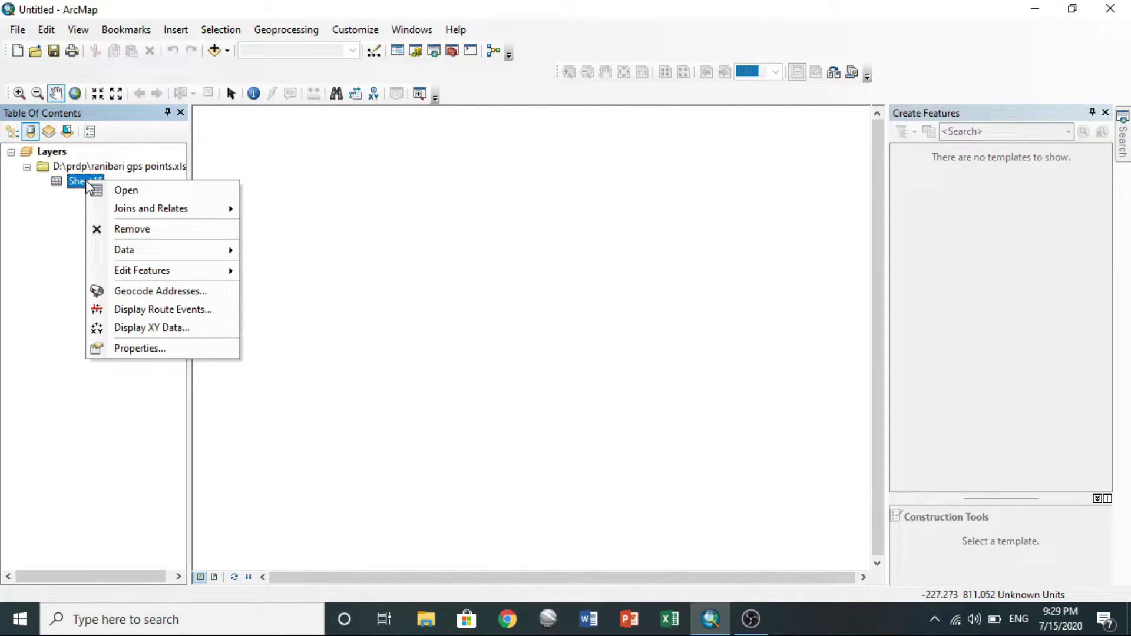
pyautogui.click(149, 328)
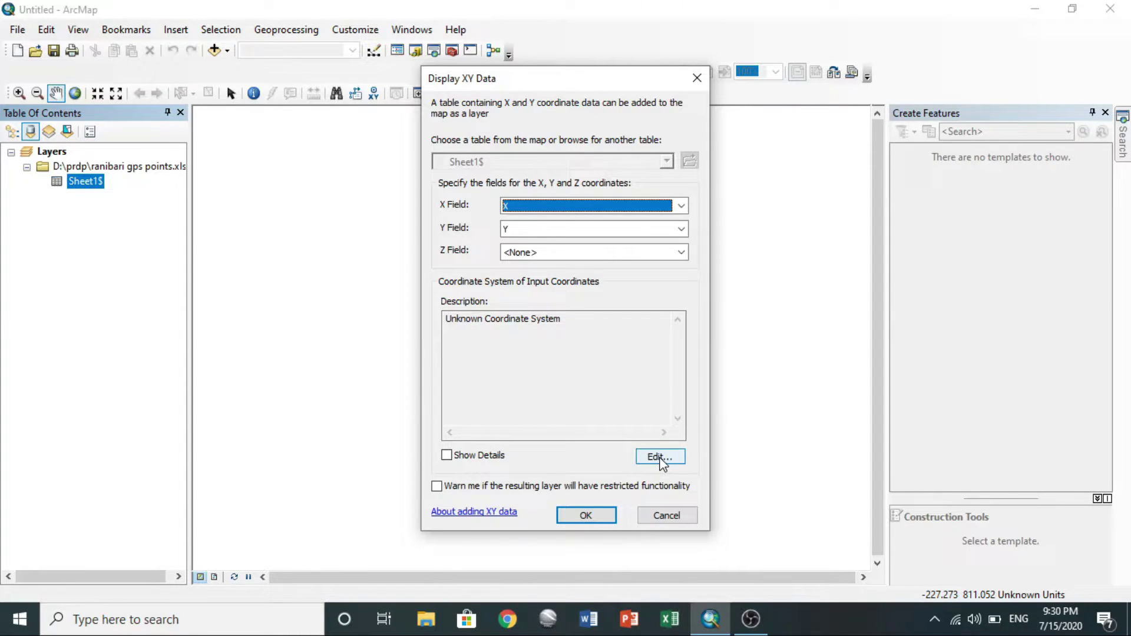
pyautogui.click(659, 459)
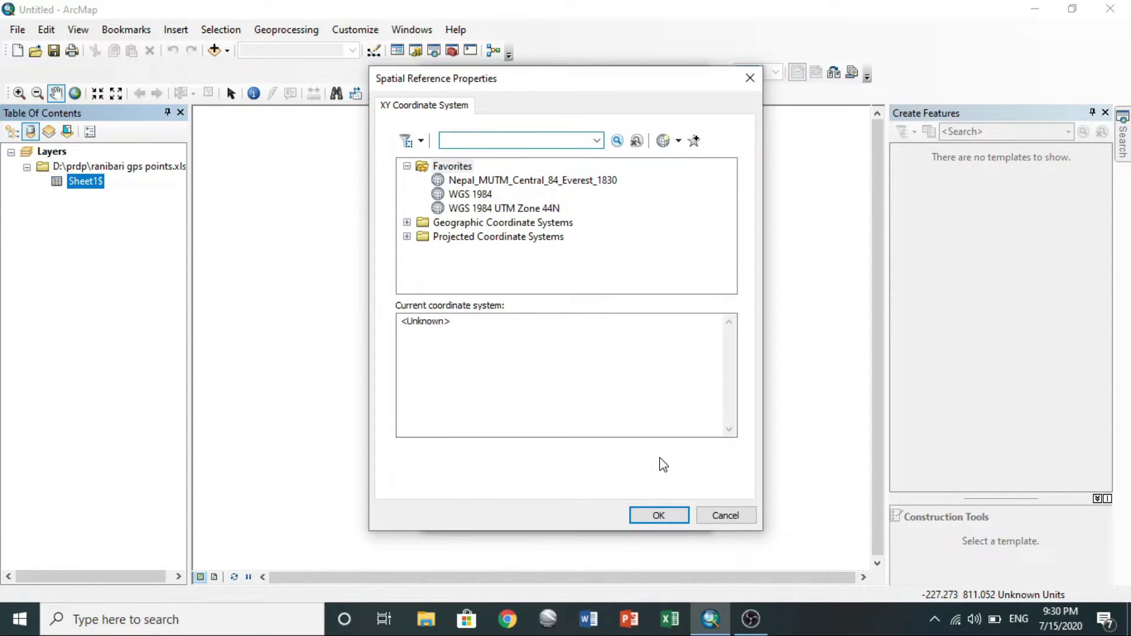
pyautogui.click(503, 210)
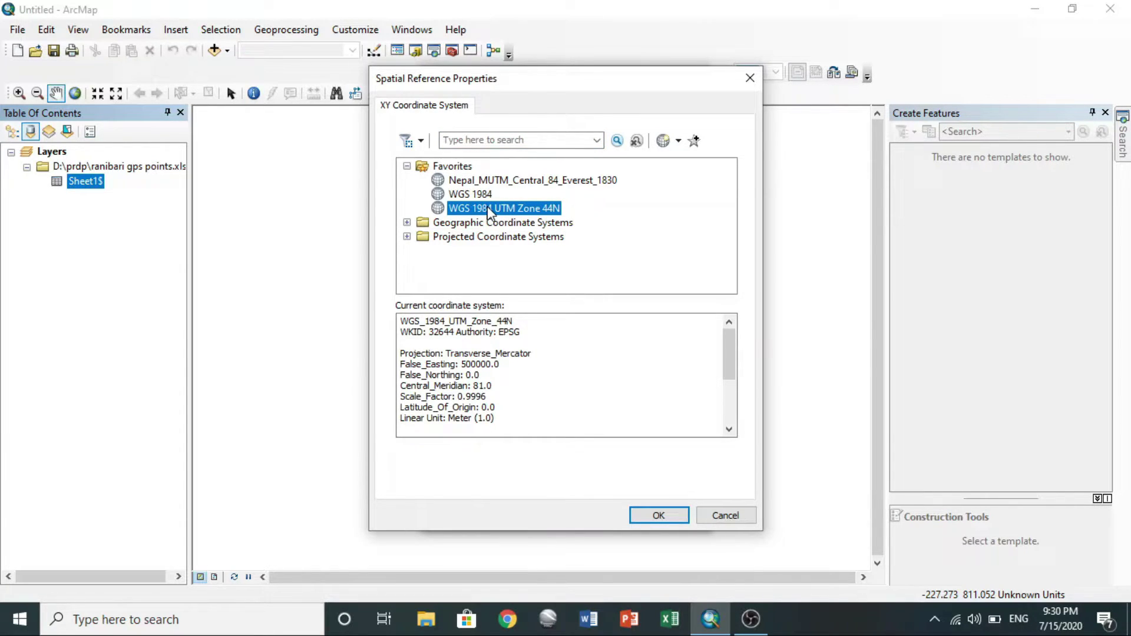
# - Browse Projected > UTM > WGS 1984 > Northern Hemisphere to WGS 1984 UTM Zone 44N
pyautogui.click(494, 238)
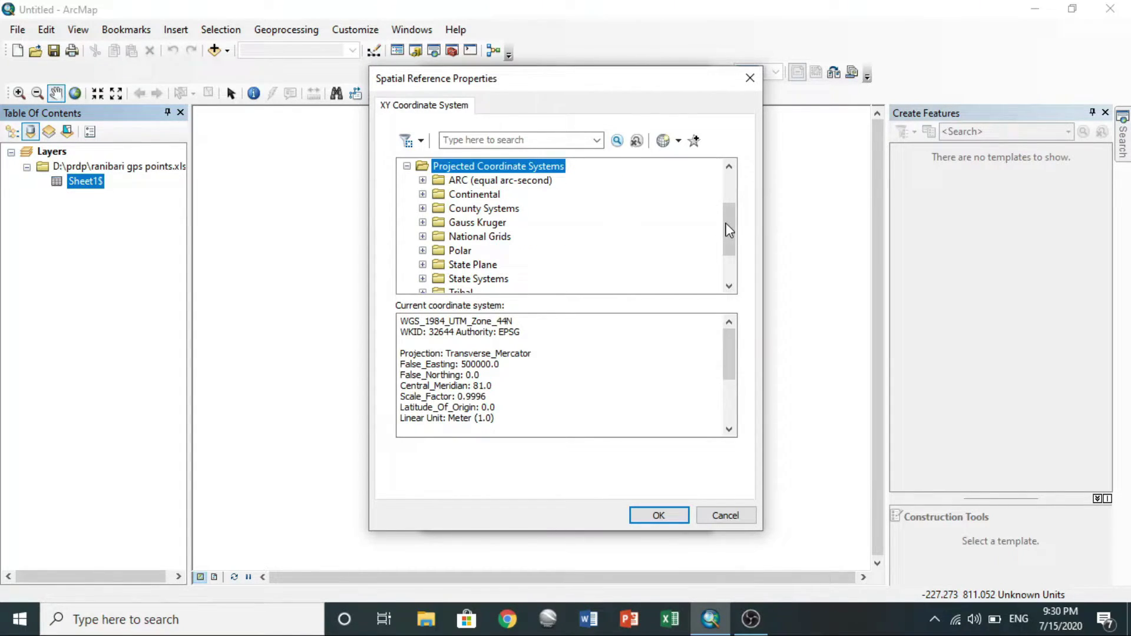
pyautogui.moveTo(729, 230); pyautogui.dragTo(729, 254)
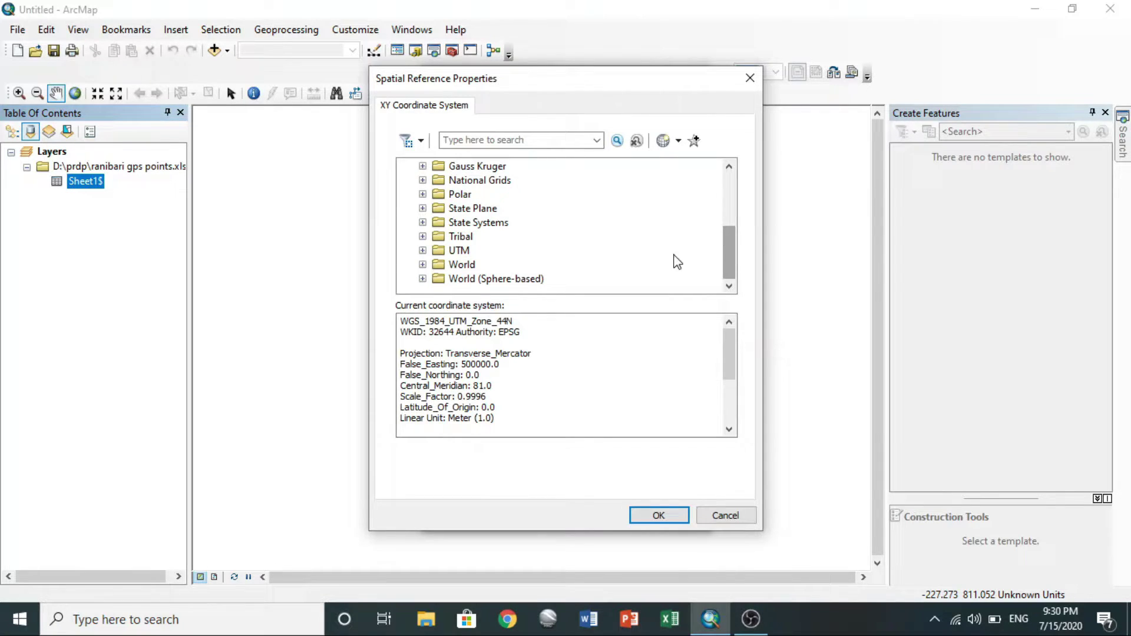
pyautogui.click(452, 252)
pyautogui.doubleClick(451, 252)
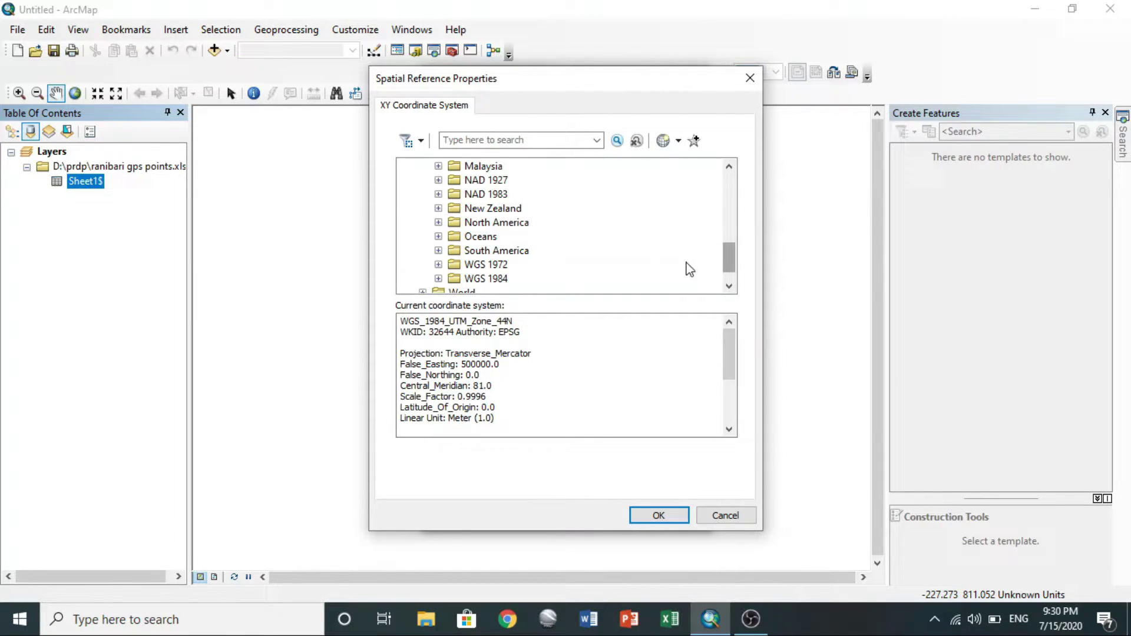
pyautogui.doubleClick(486, 278)
pyautogui.click(504, 268)
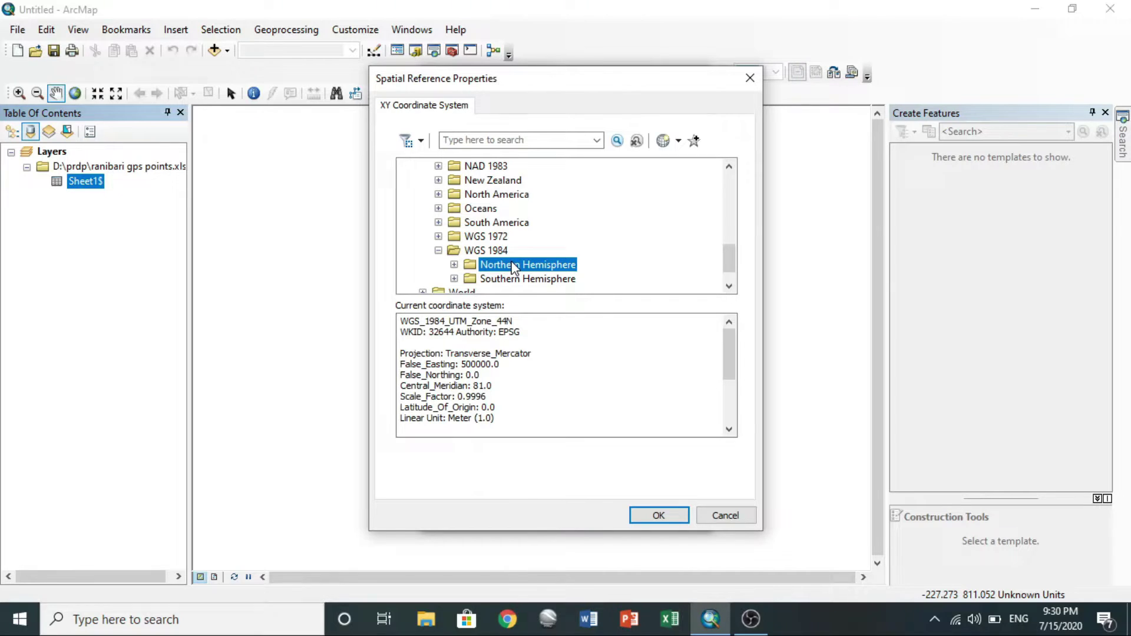
pyautogui.doubleClick(514, 268)
pyautogui.moveTo(730, 209); pyautogui.dragTo(730, 255)
pyautogui.click(568, 250)
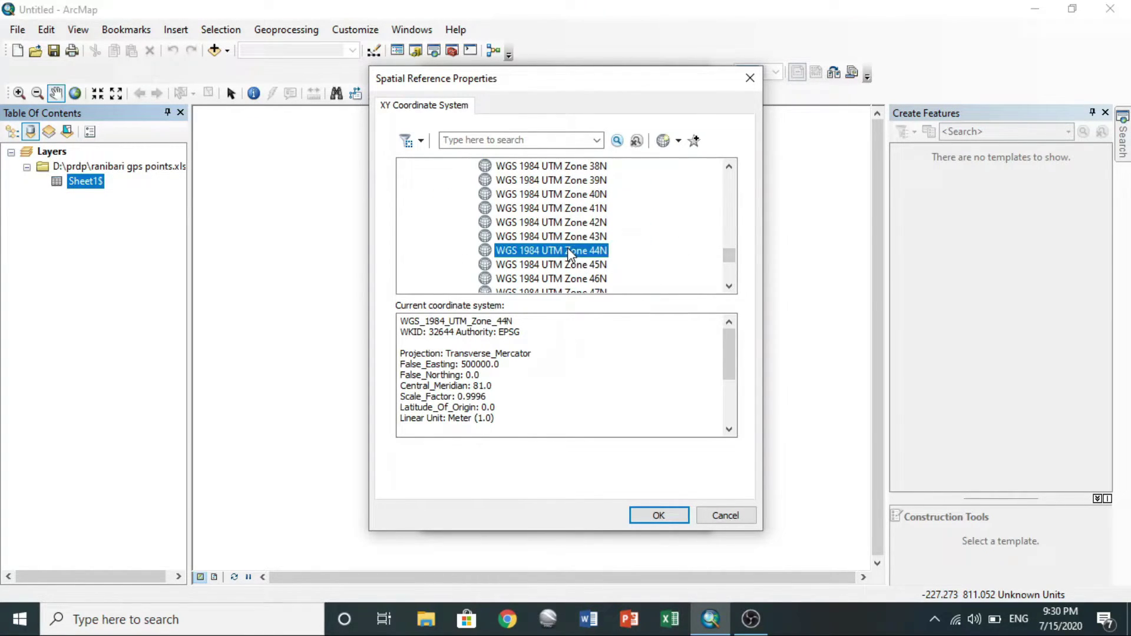
# - Confirm WGS 1984 UTM Zone 44N and plot the coordinates as a point layer
pyautogui.rightClick(568, 250)
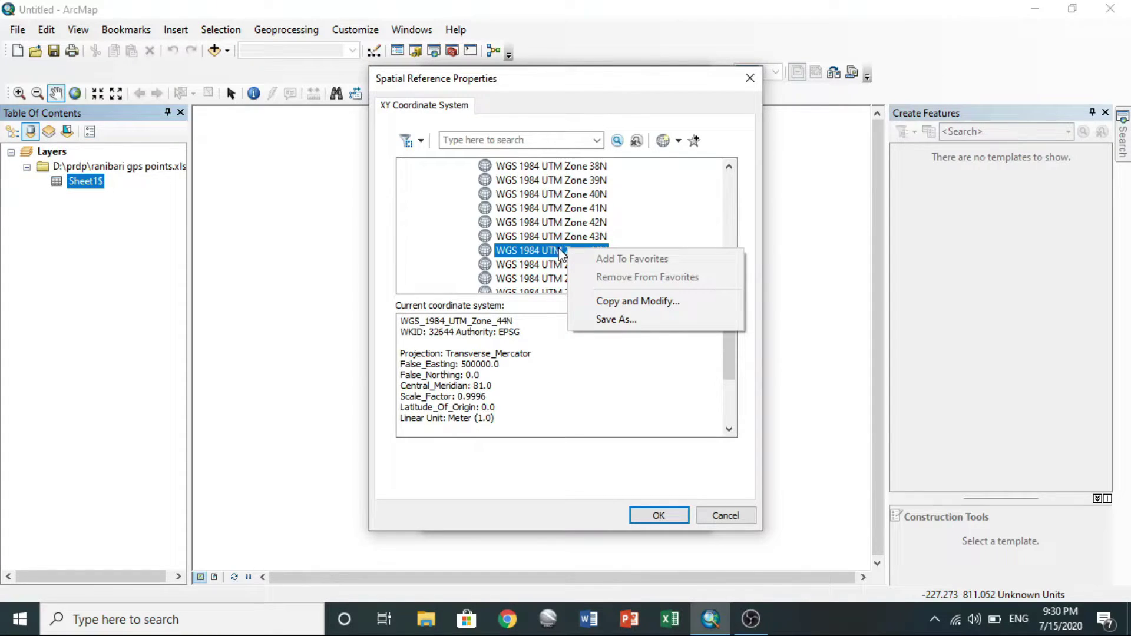
pyautogui.click(548, 255)
pyautogui.rightClick(548, 255)
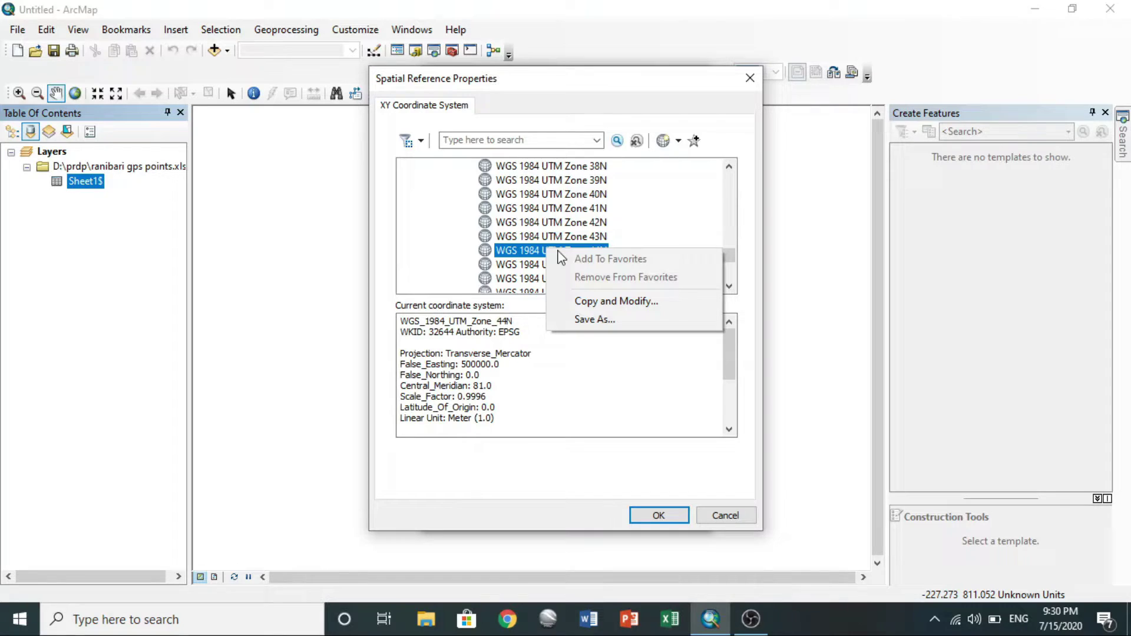
pyautogui.click(659, 515)
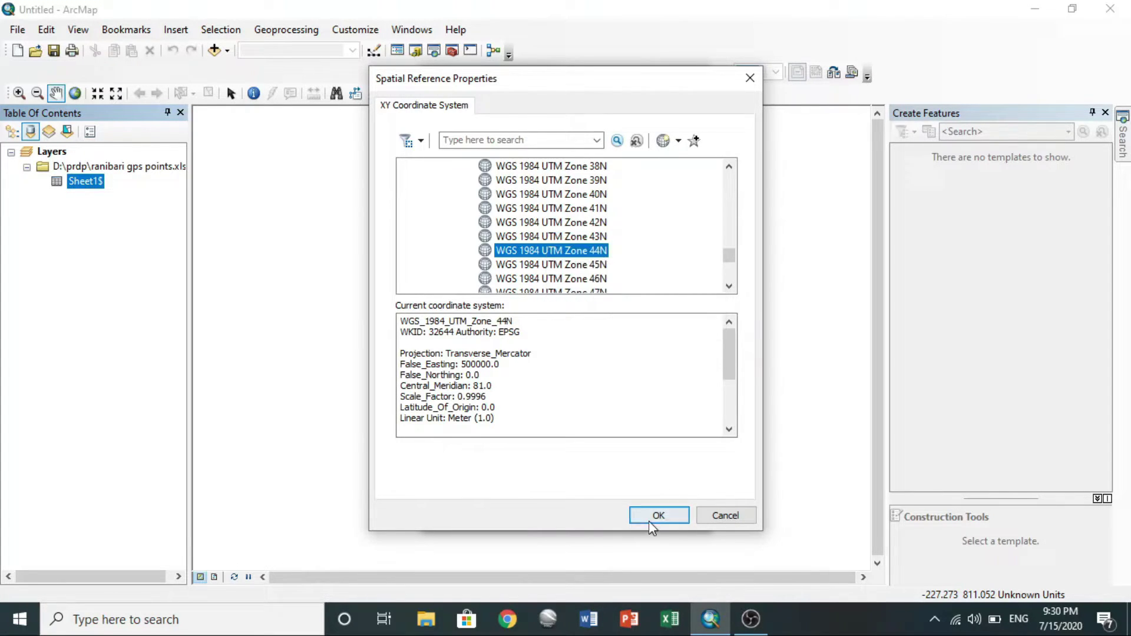
pyautogui.click(658, 515)
pyautogui.click(585, 516)
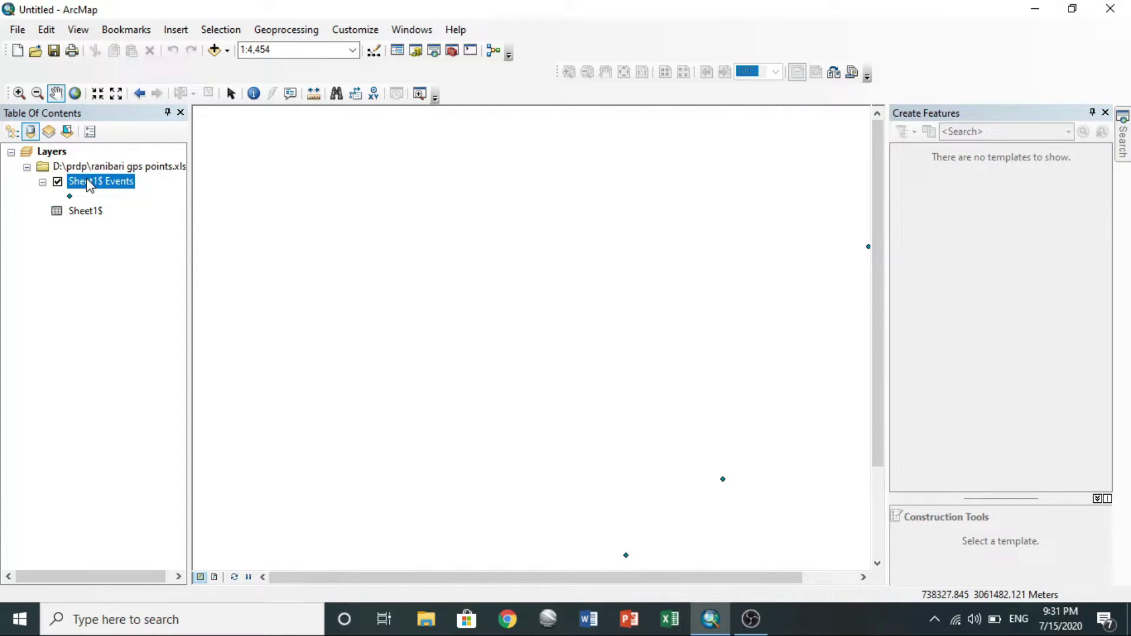
# - Export Sheet1$ Events to a feature class named 'ranibari points' and add it to the map
pyautogui.rightClick(97, 184)
pyautogui.moveTo(170, 476)
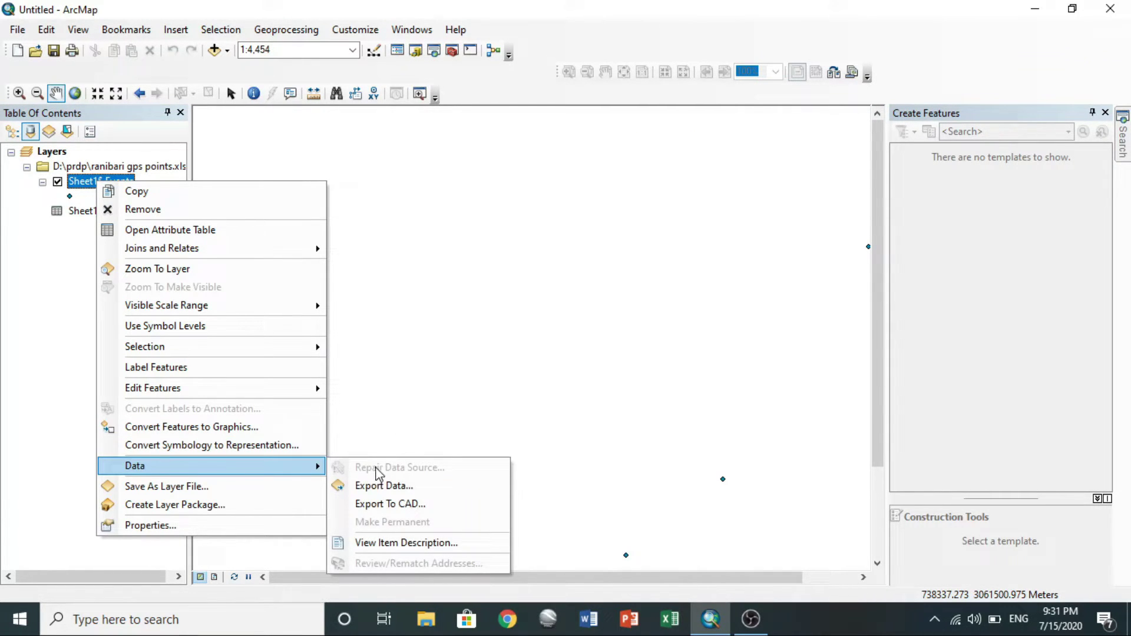
pyautogui.click(384, 486)
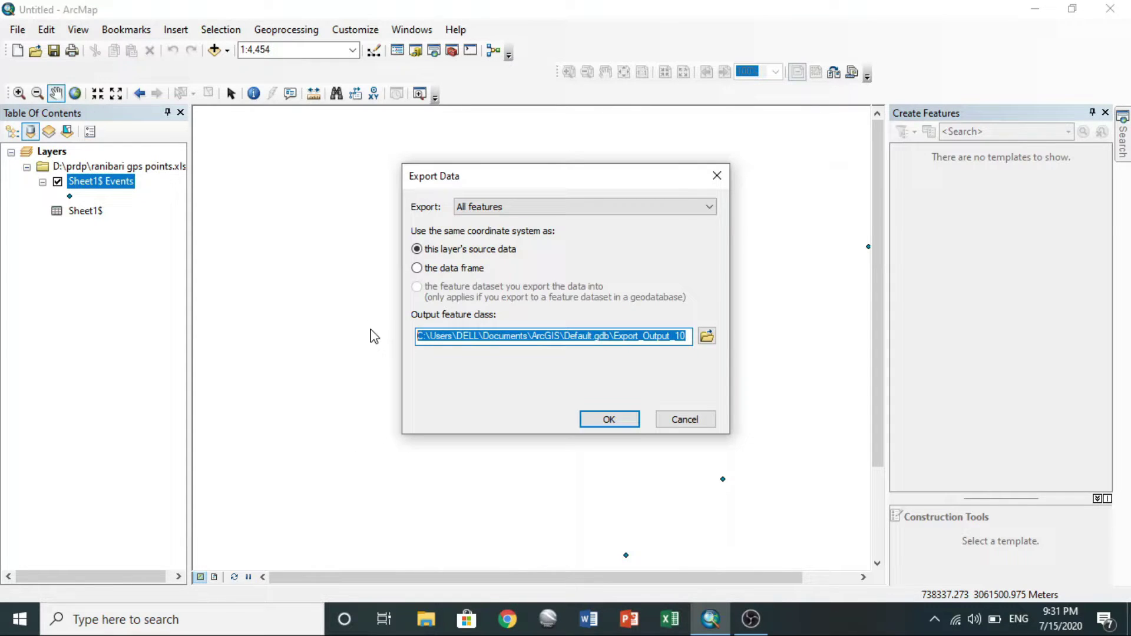
pyautogui.write('ranibari points')
pyautogui.click(609, 419)
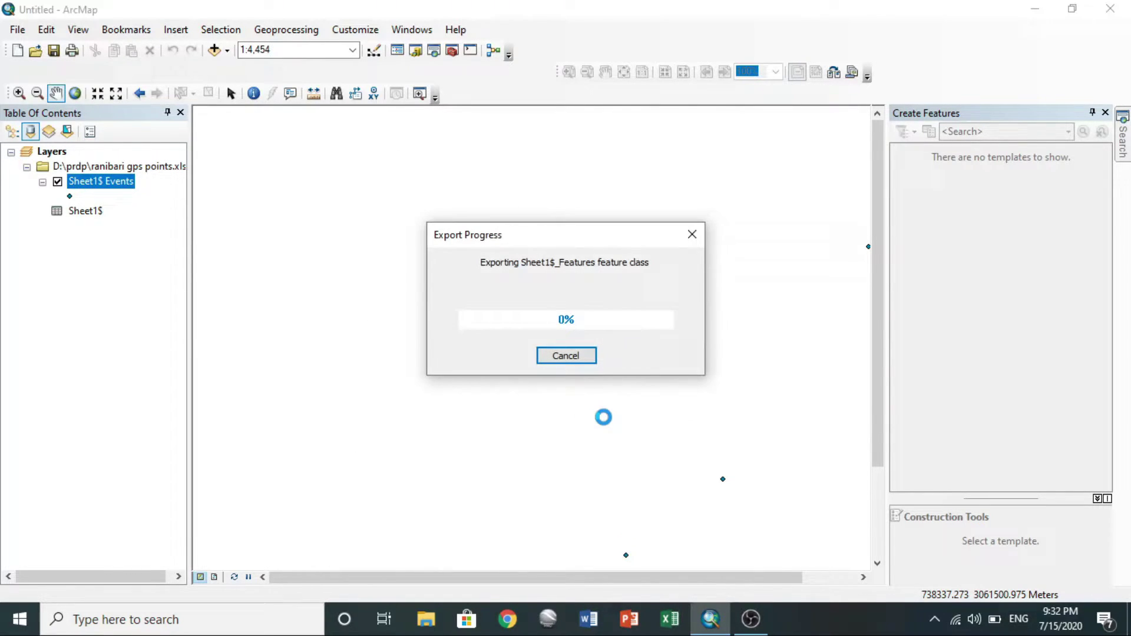
pyautogui.click(619, 369)
# - Zoom to ranibari_points and remove the Sheet1$ Events layer and the spreadsheet source
pyautogui.rightClick(101, 180)
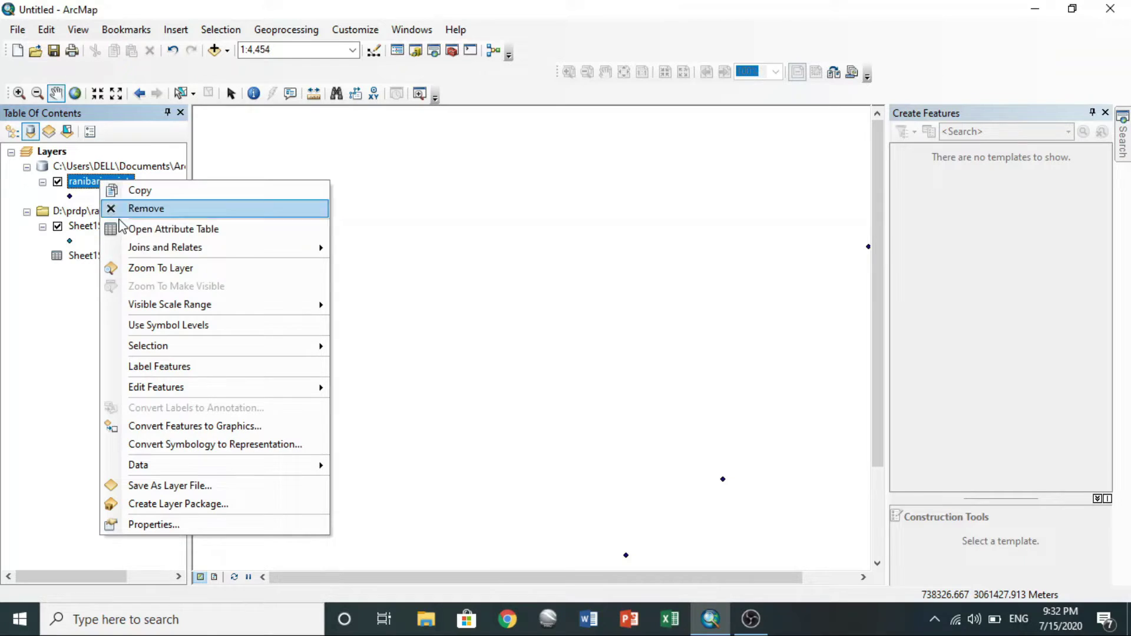
pyautogui.click(153, 268)
pyautogui.rightClick(96, 226)
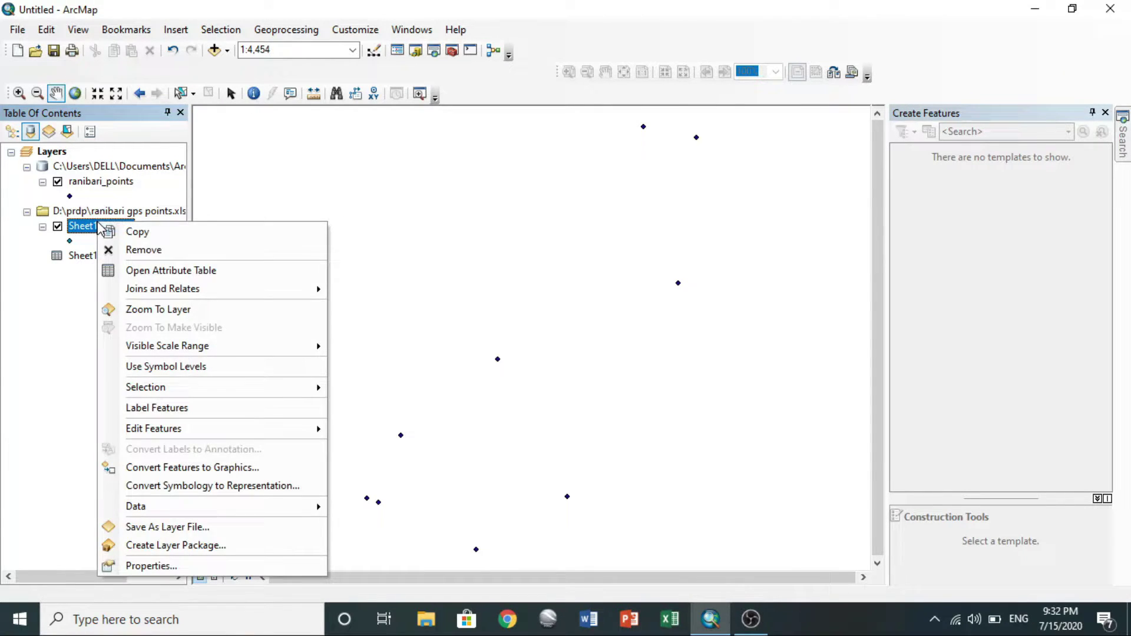
pyautogui.click(126, 245)
pyautogui.click(118, 212)
pyautogui.rightClick(105, 210)
pyautogui.click(136, 220)
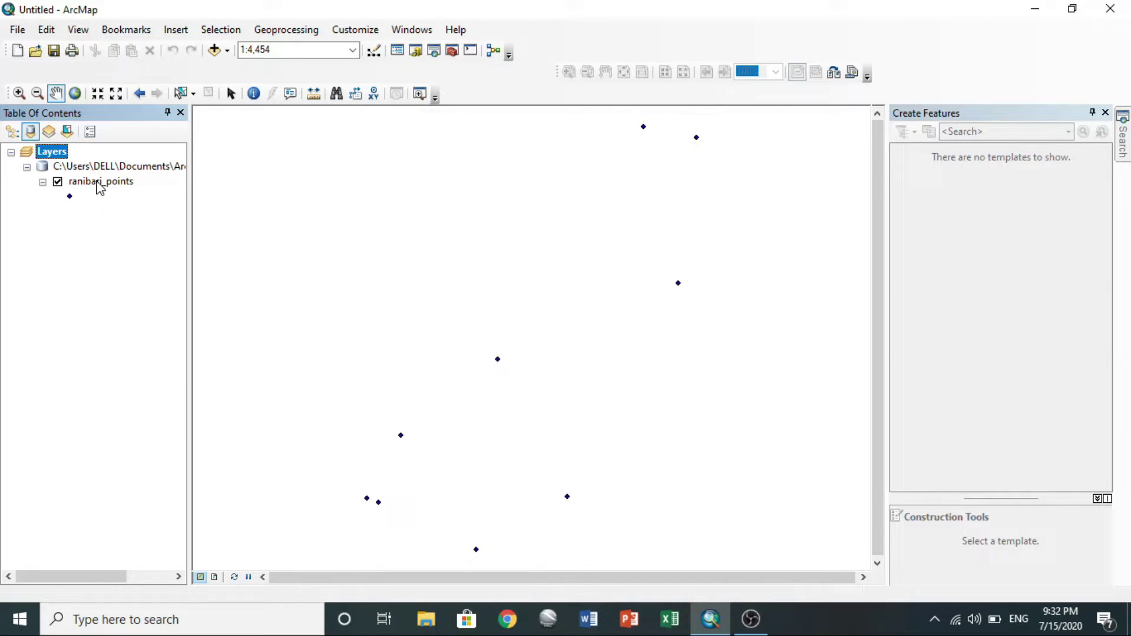
# - Run Points To Line on ranibari_points with Close Line to build the outline
pyautogui.click(1122, 136)
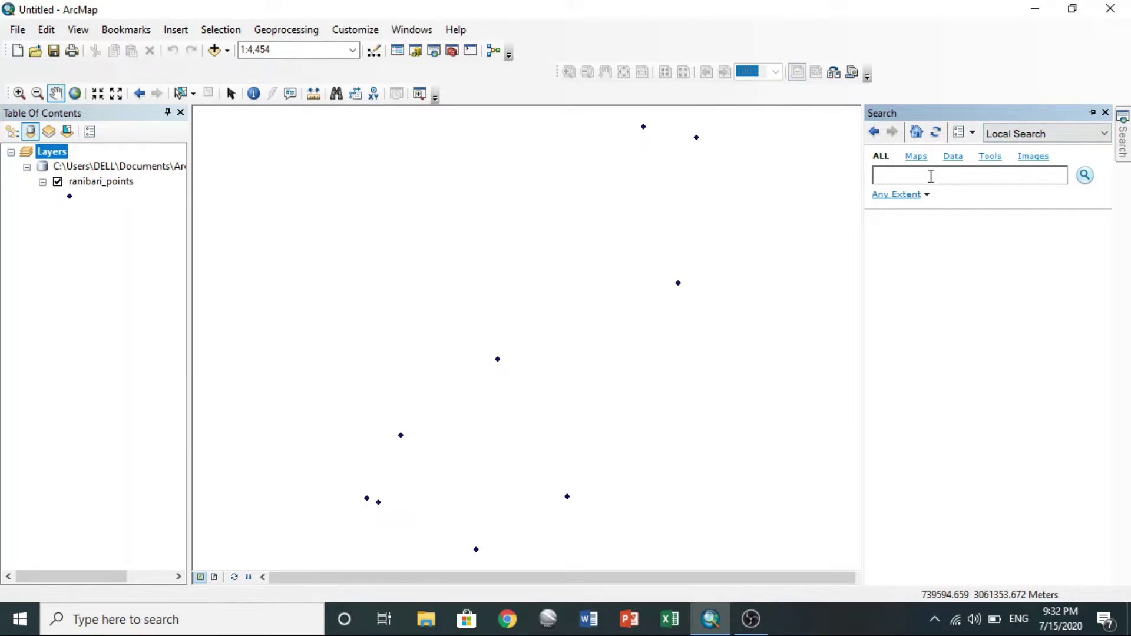
pyautogui.write('point to line')
pyautogui.click(1084, 175)
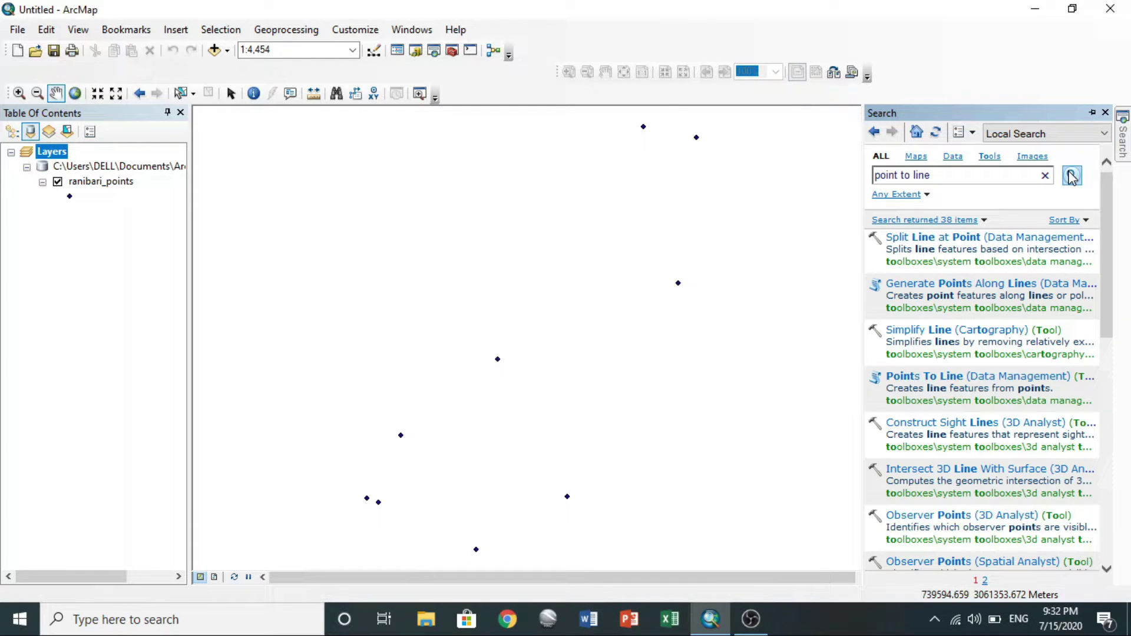
pyautogui.click(950, 377)
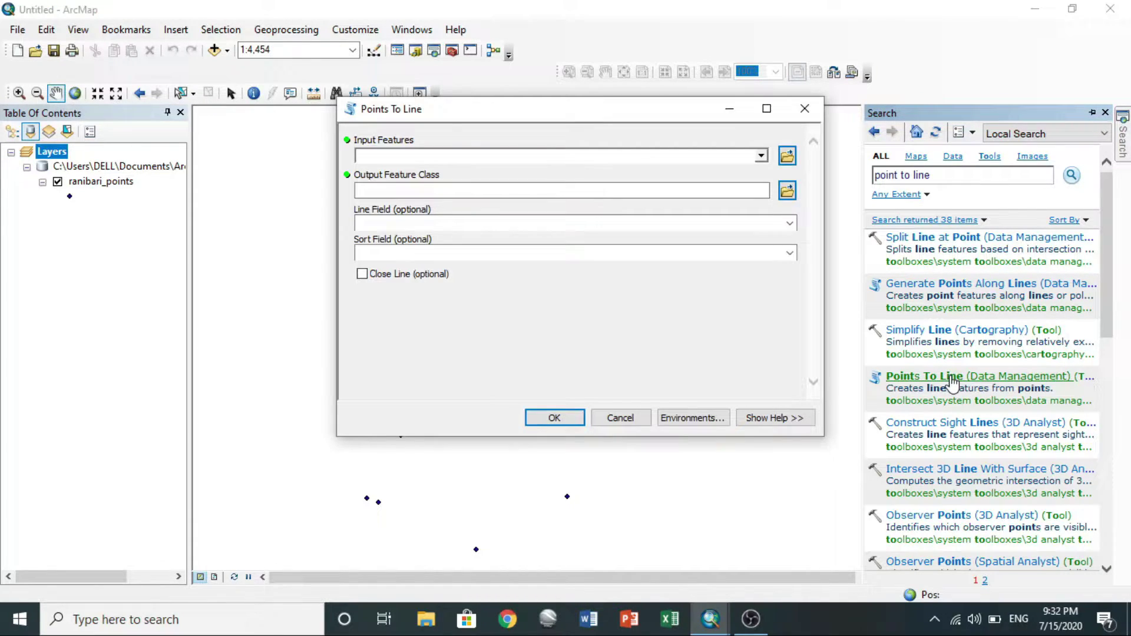
pyautogui.click(761, 155)
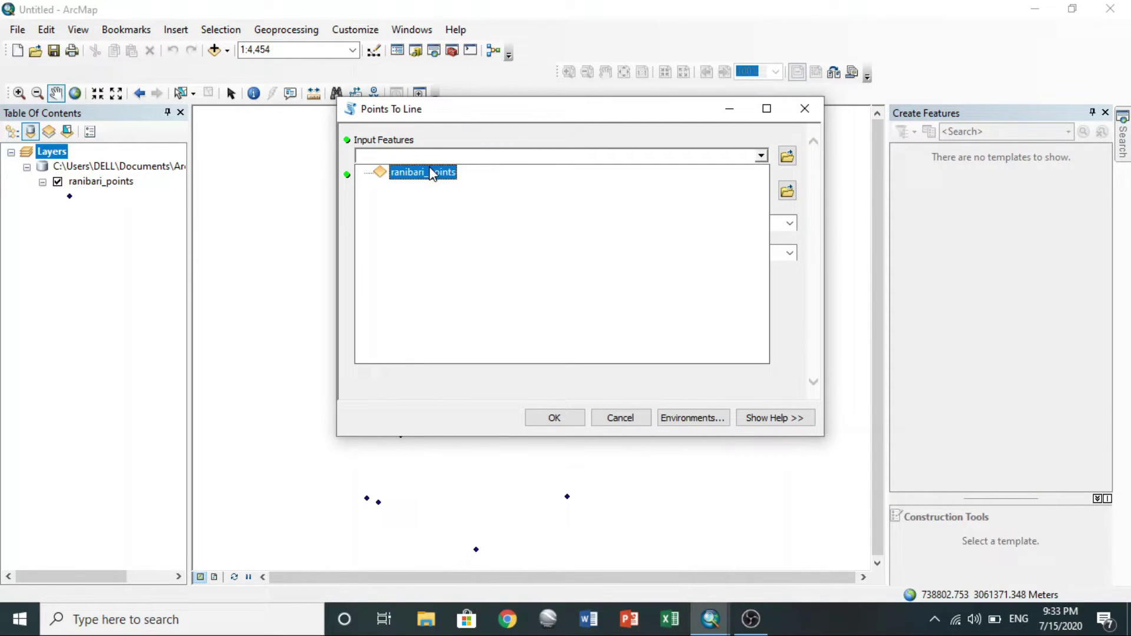
pyautogui.click(409, 173)
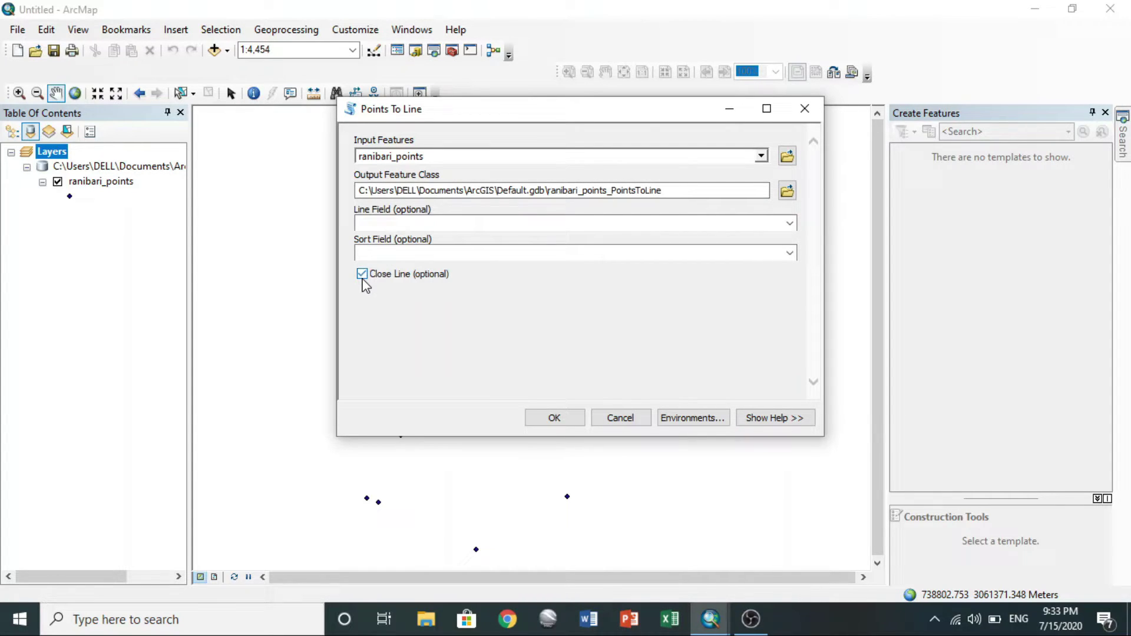
pyautogui.click(549, 418)
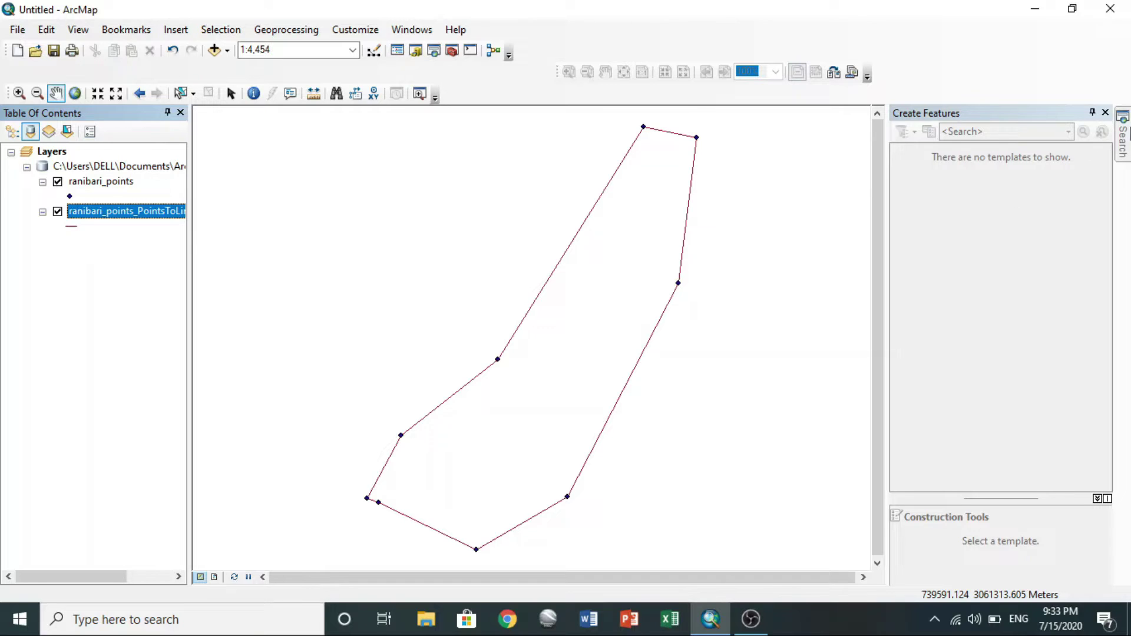
# - Run Feature To Polygon with ranibari_points_PointsToLine as the input features
pyautogui.click(1124, 140)
pyautogui.write('feature to polygon')
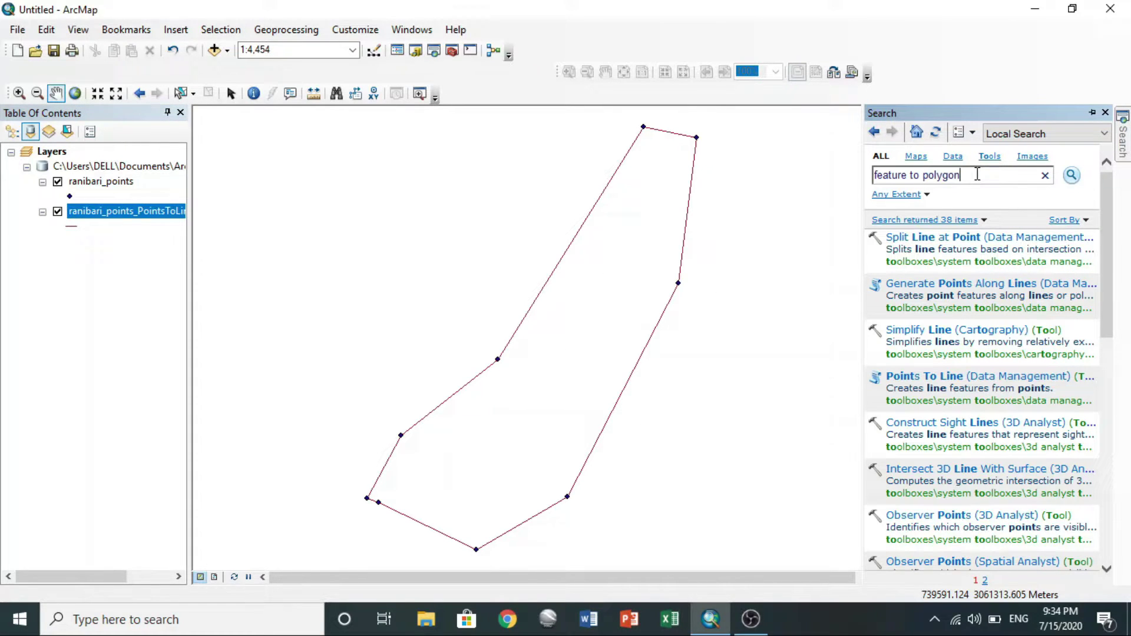
pyautogui.press('Return')
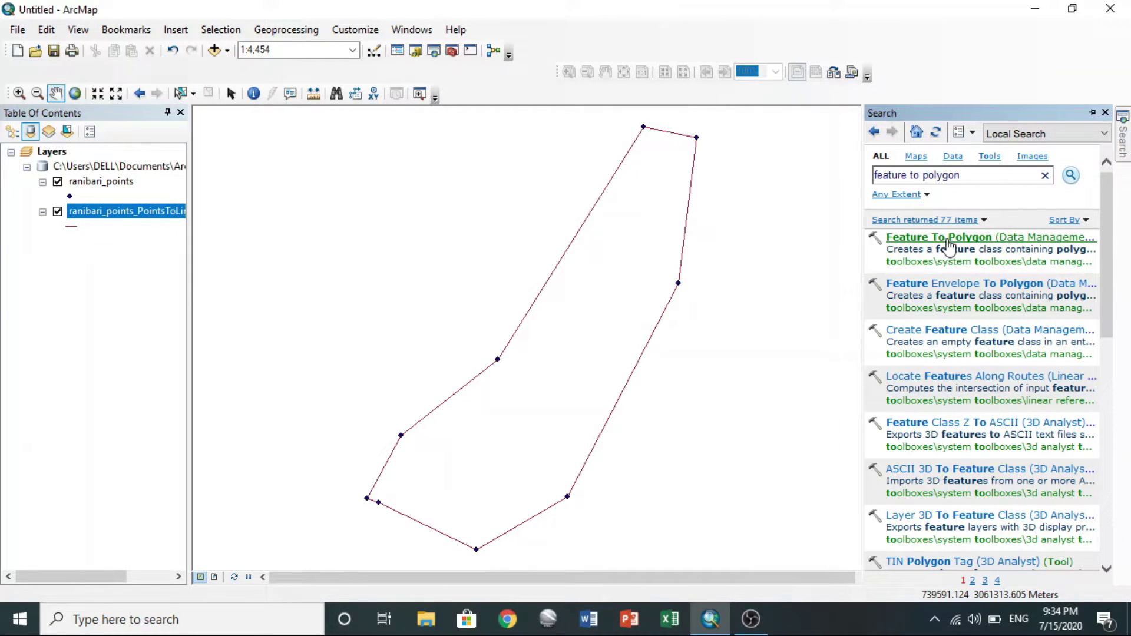
pyautogui.click(948, 237)
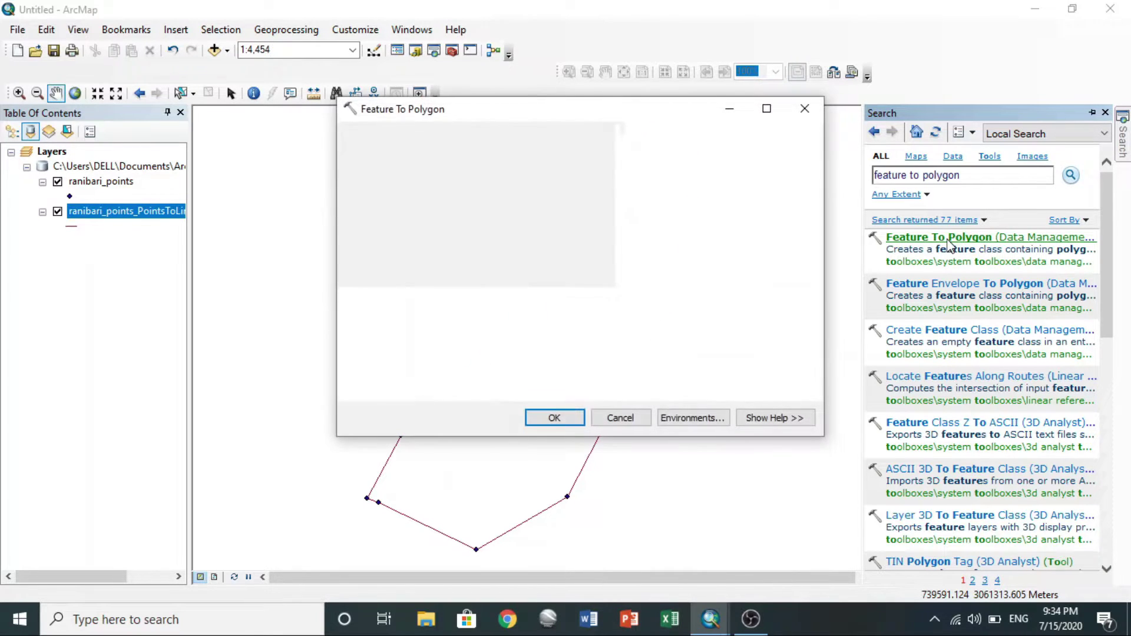
pyautogui.click(761, 156)
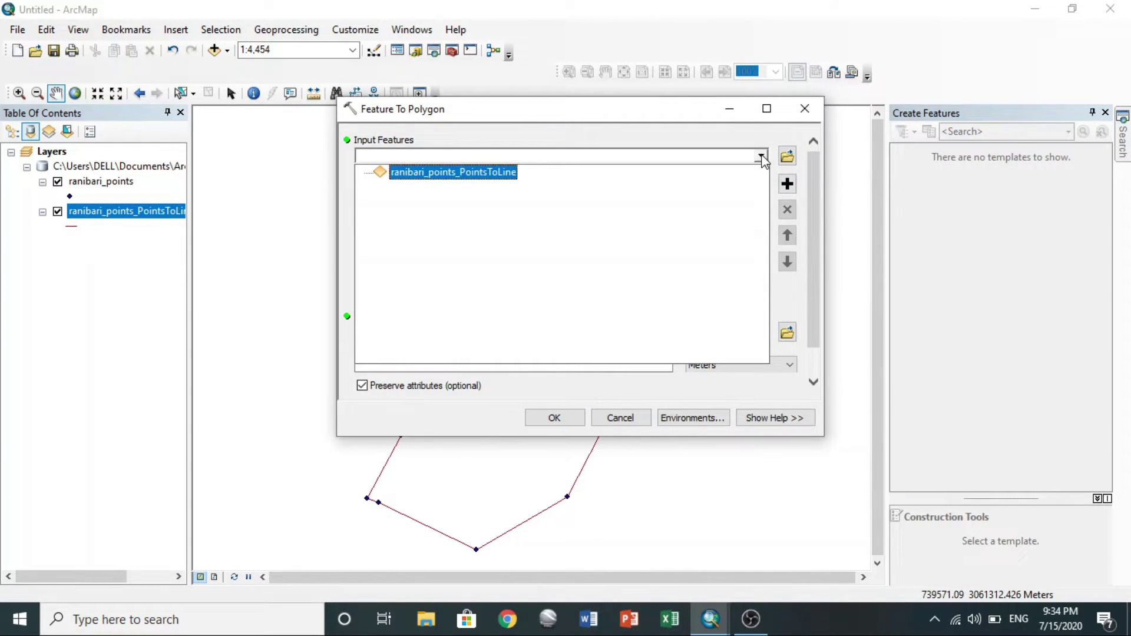
pyautogui.click(453, 172)
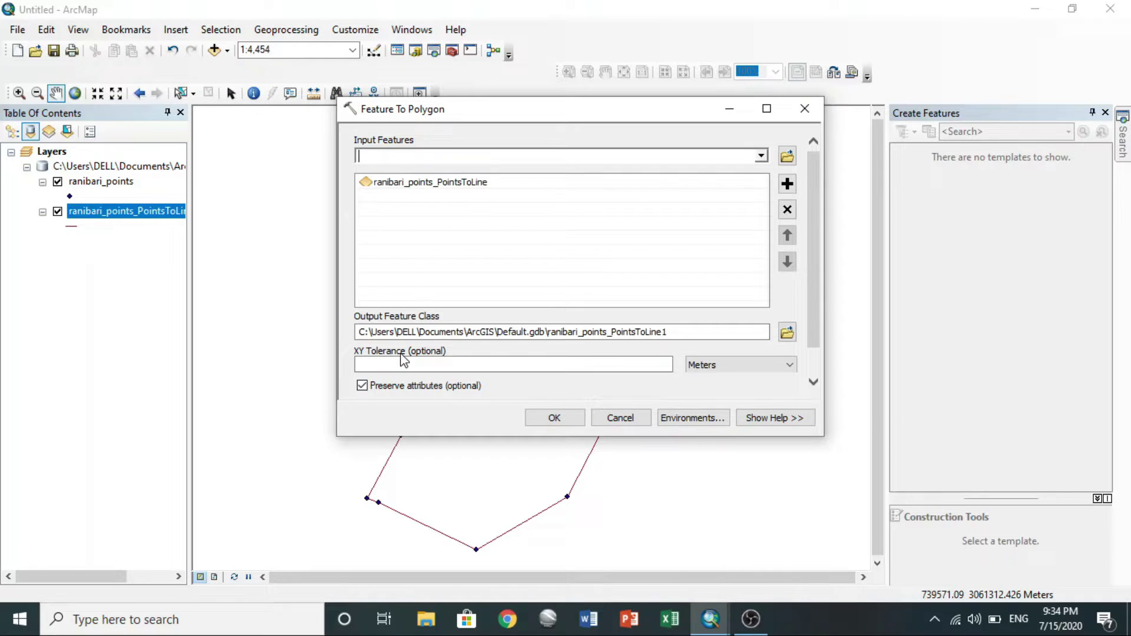
pyautogui.click(550, 416)
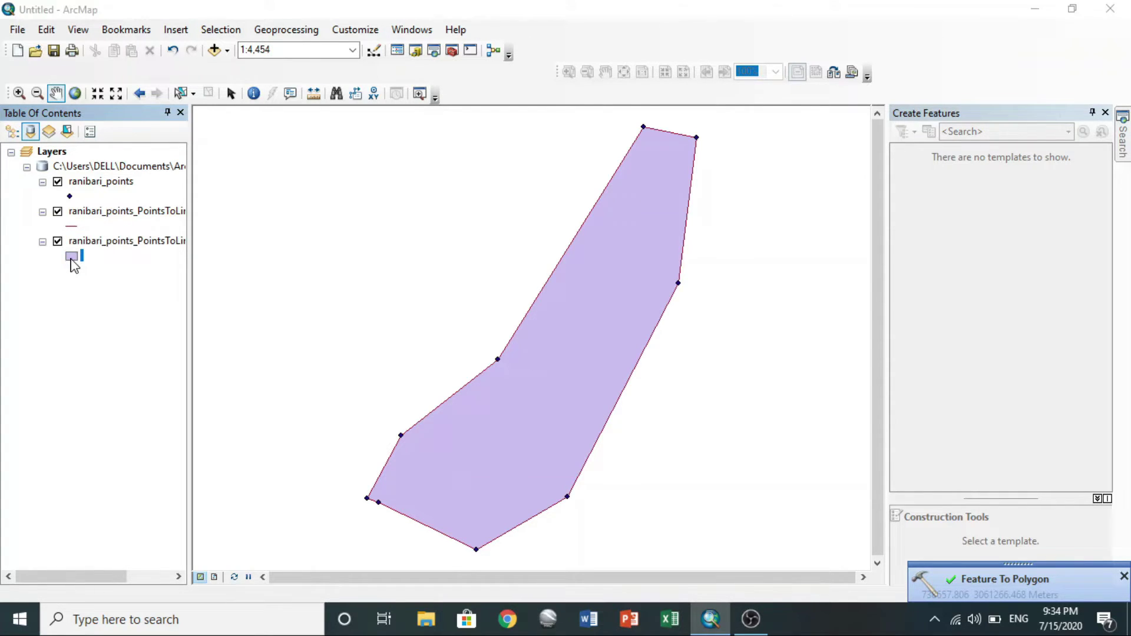
# - Apply the yellow Sun fill to the polygon and remove the line and point layers
pyautogui.click(72, 259)
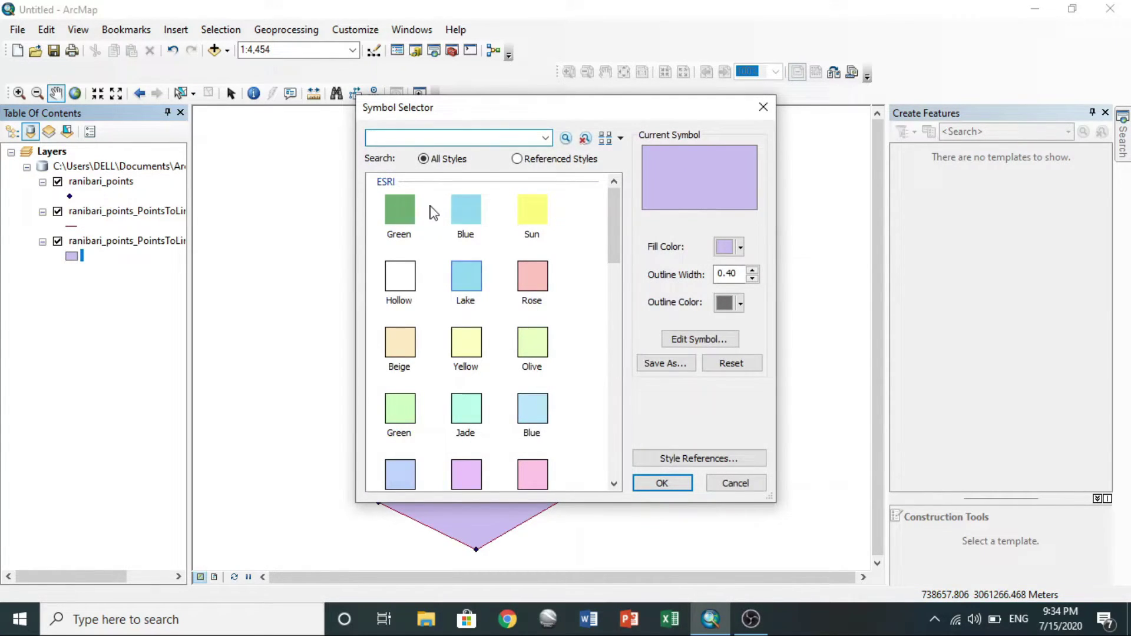
pyautogui.doubleClick(533, 214)
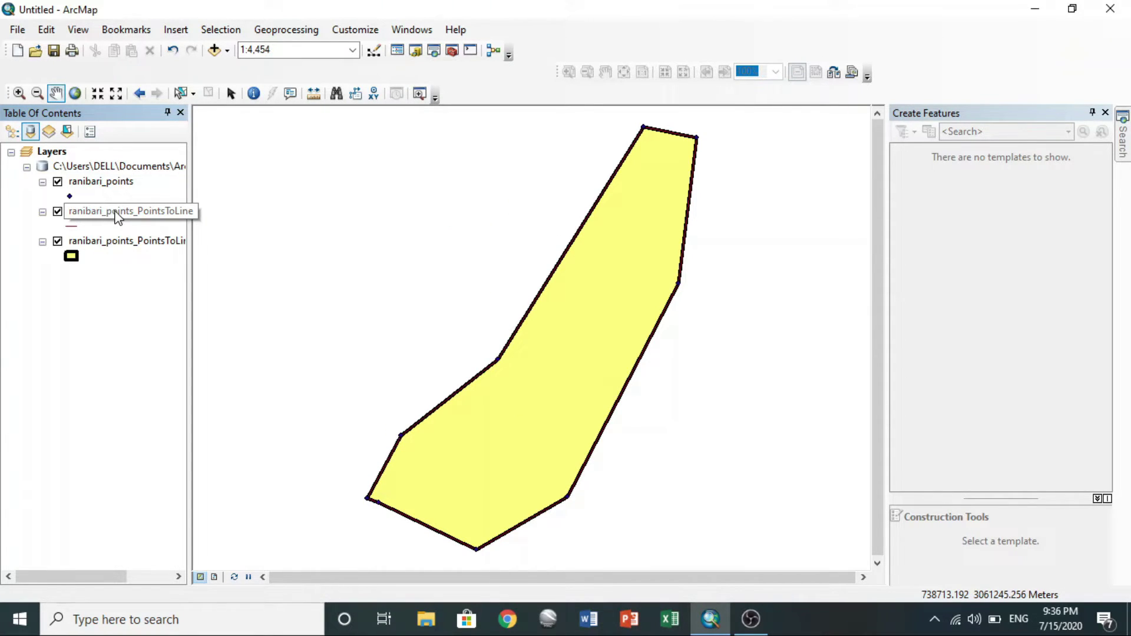
pyautogui.rightClick(117, 217)
pyautogui.click(159, 243)
pyautogui.rightClick(107, 181)
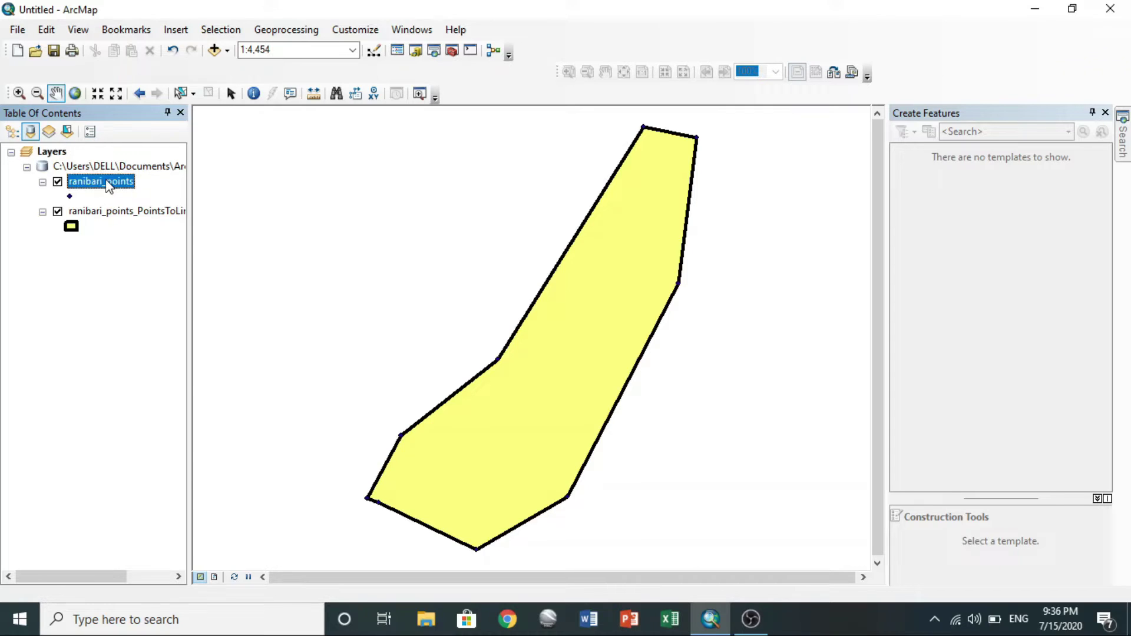
pyautogui.click(149, 209)
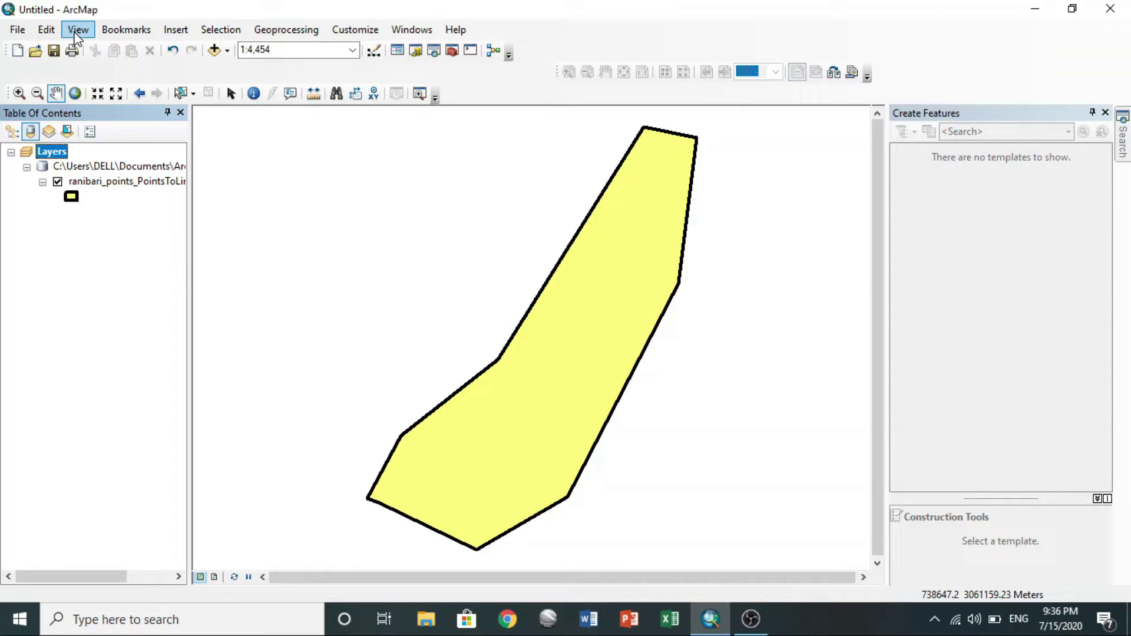
# - Switch to Layout View and pan the polygon down within the map frame
pyautogui.click(77, 30)
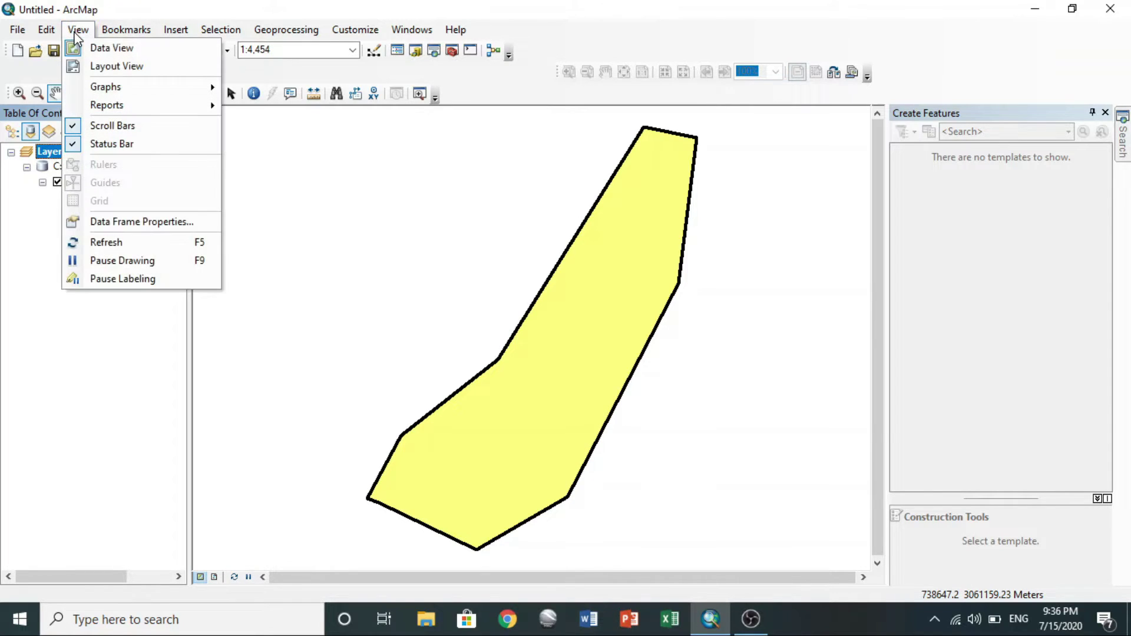
pyautogui.click(107, 62)
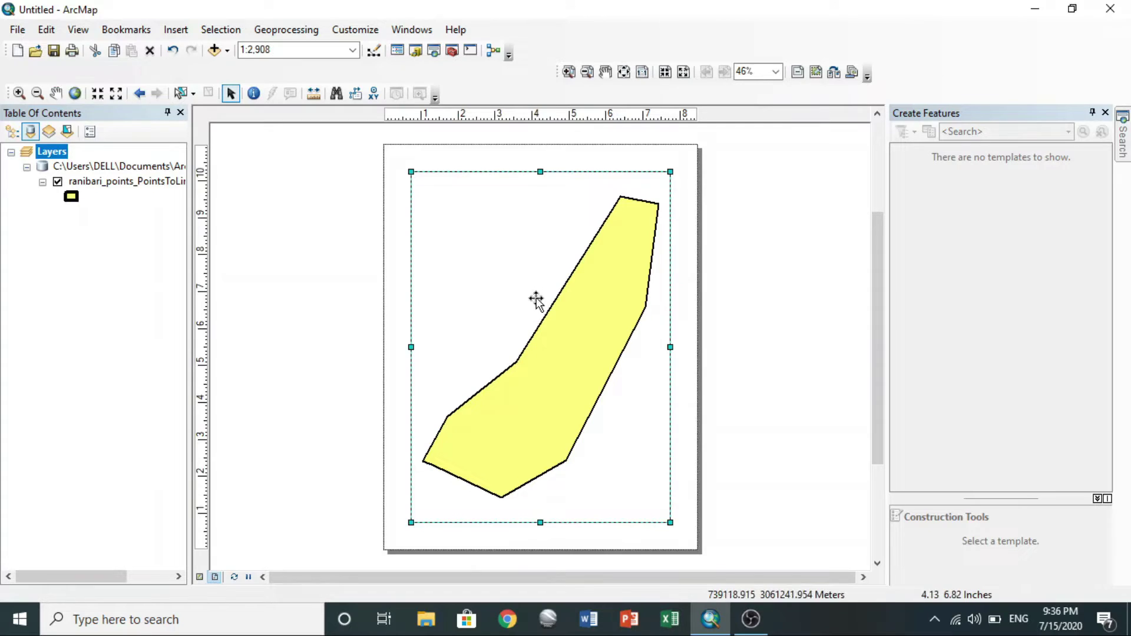
pyautogui.click(59, 94)
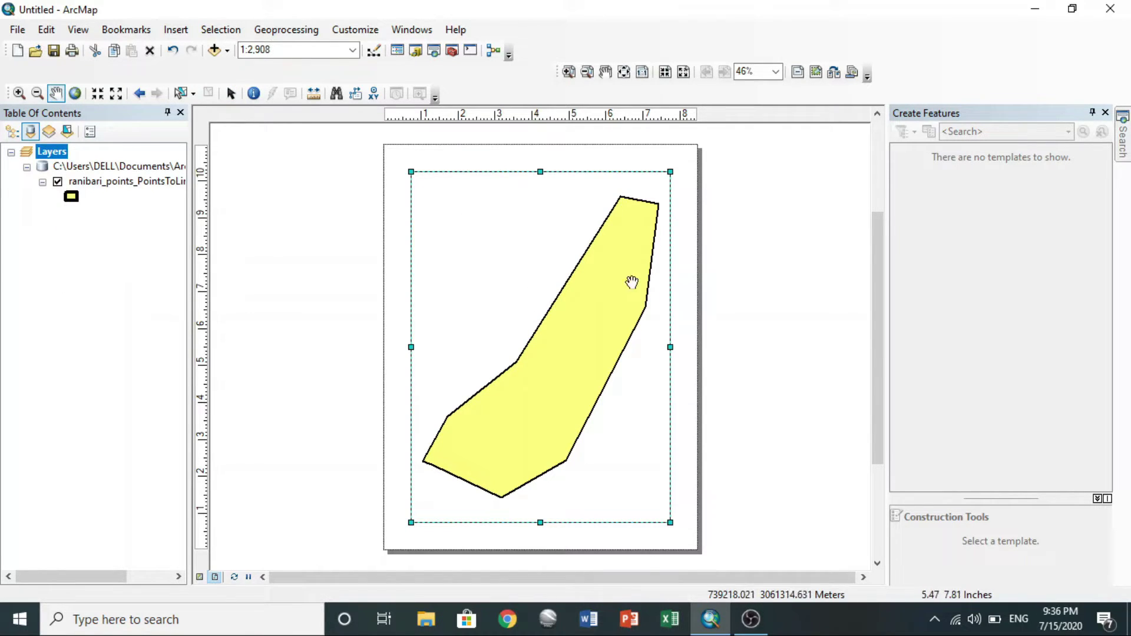
pyautogui.moveTo(626, 282); pyautogui.dragTo(619, 299)
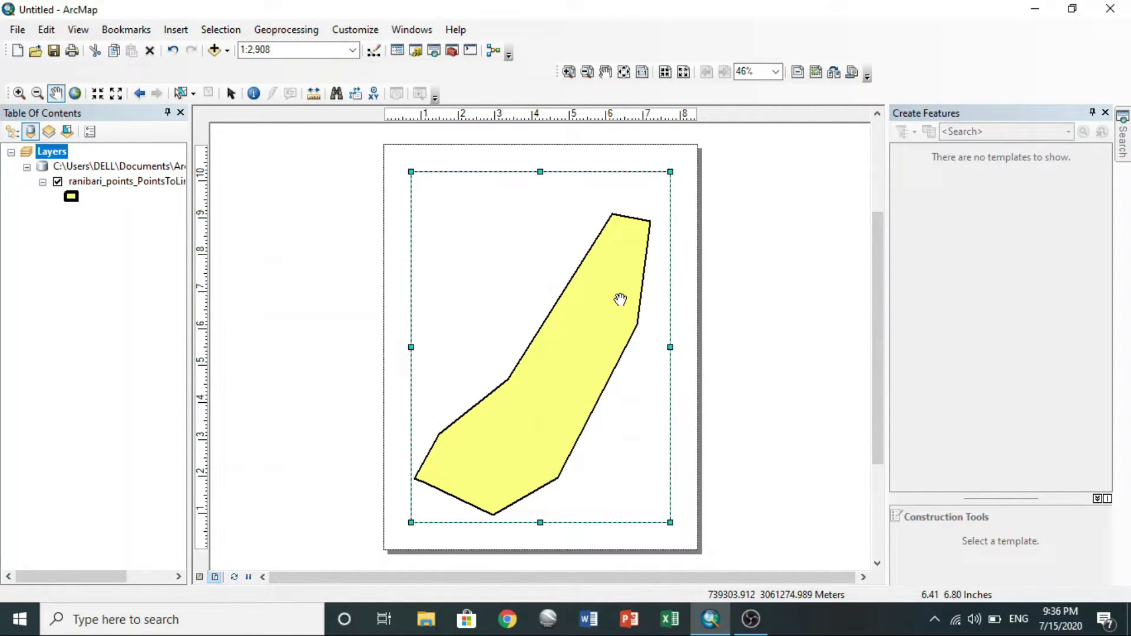
# - Insert an ESRI North 3 north arrow and place it at the page's upper left
pyautogui.click(172, 30)
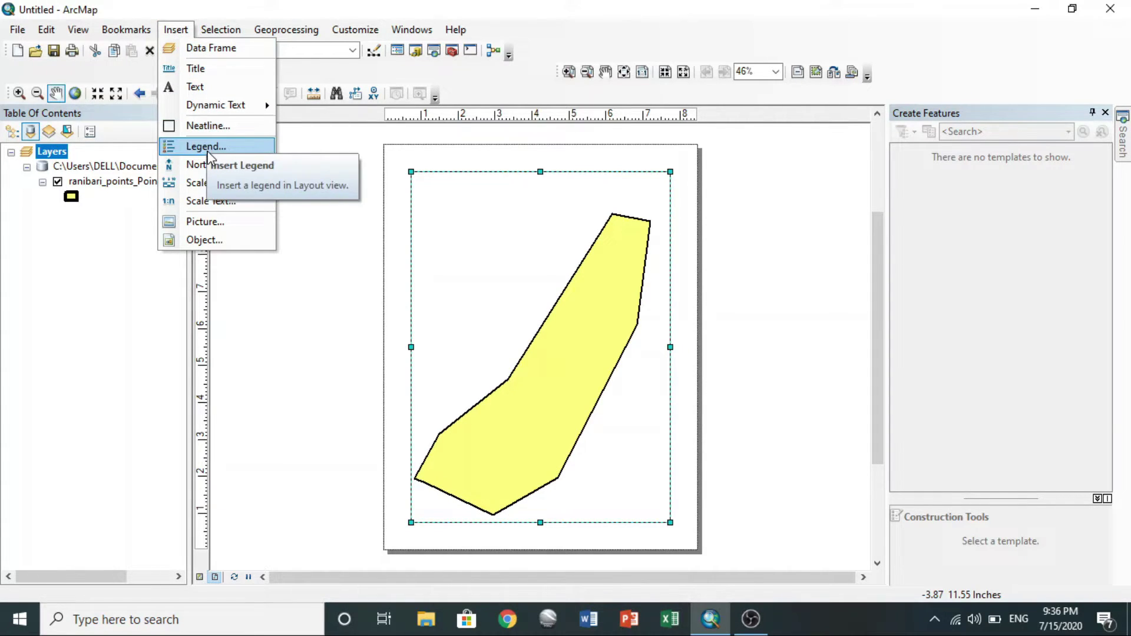
pyautogui.click(189, 165)
pyautogui.click(207, 101)
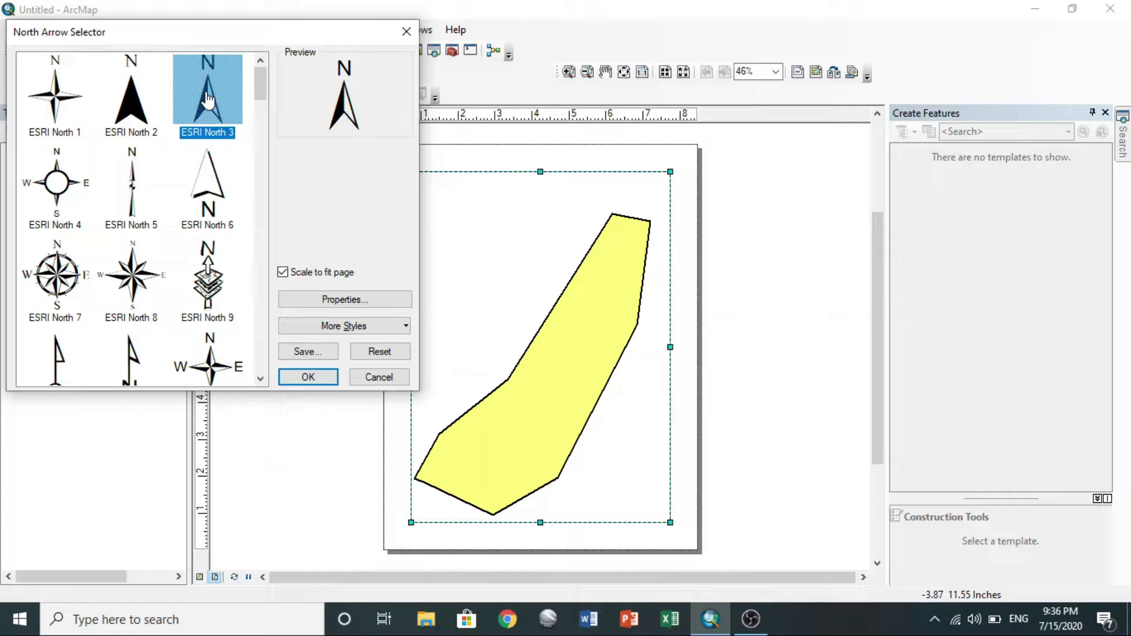
pyautogui.click(308, 377)
pyautogui.moveTo(474, 423); pyautogui.dragTo(442, 201)
pyautogui.click(492, 278)
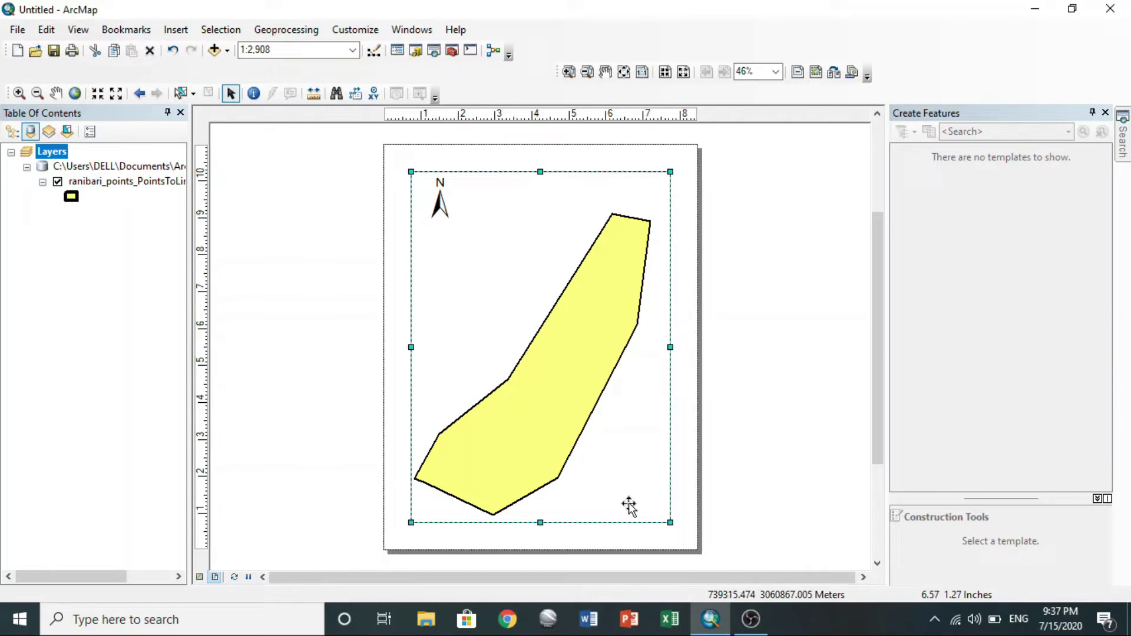
# - Insert a scale bar with Kilometers division units and place it at the map frame's lower right
pyautogui.click(176, 29)
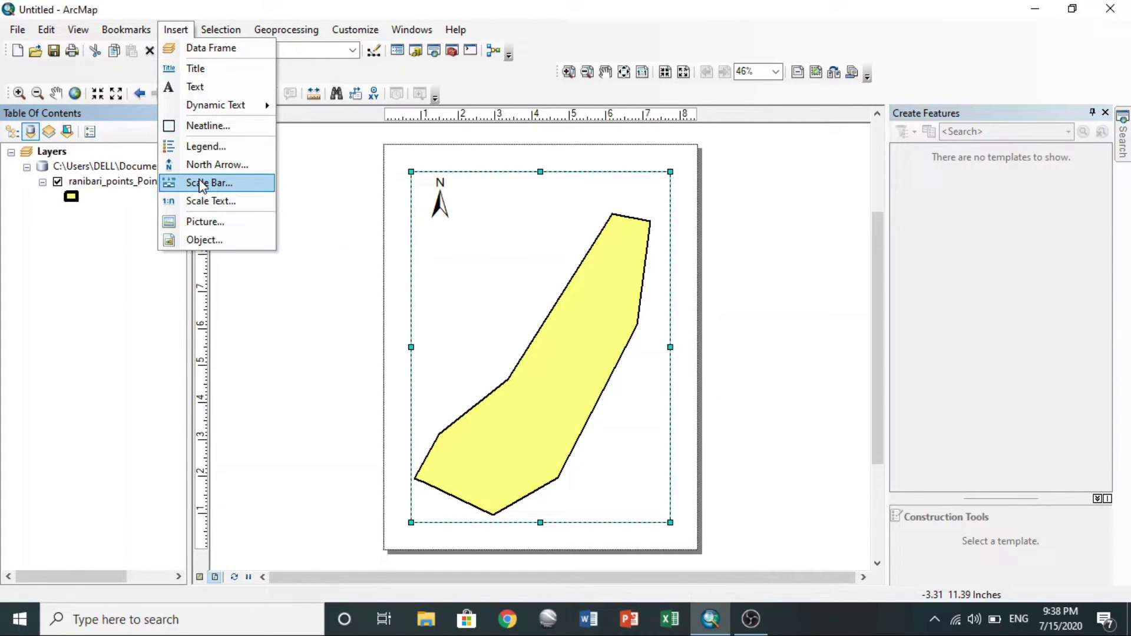
pyautogui.click(203, 184)
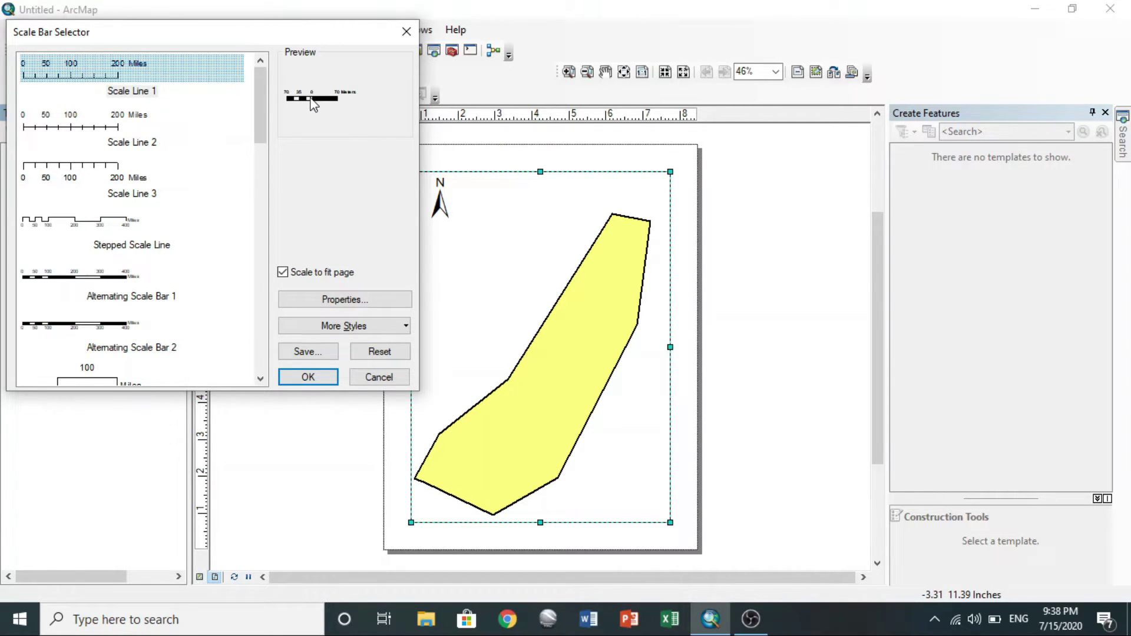
pyautogui.click(318, 299)
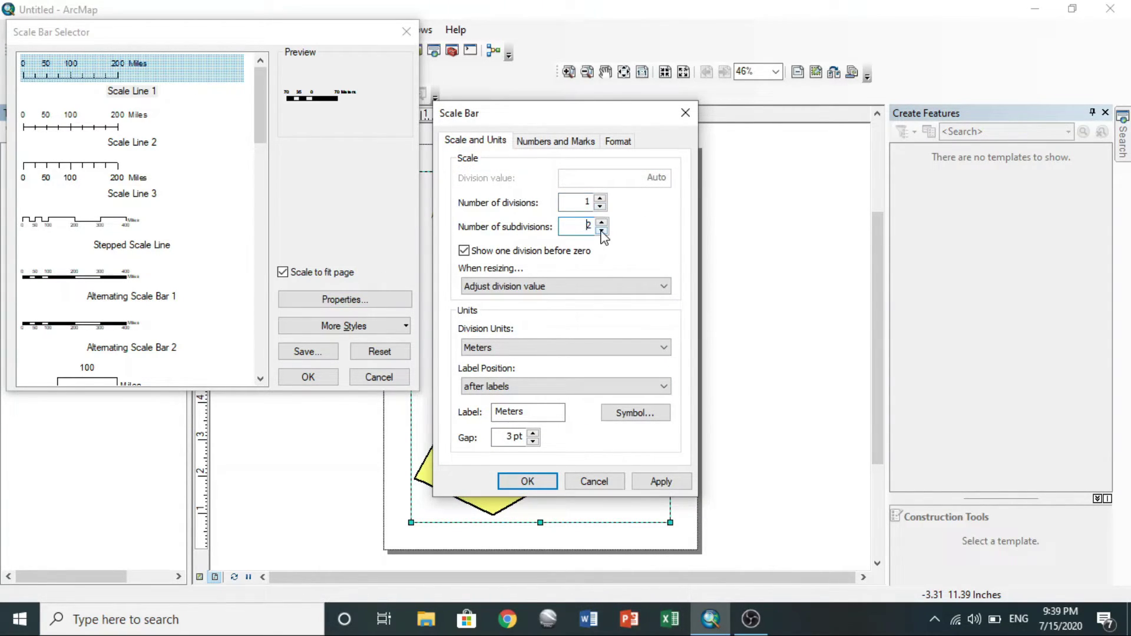
pyautogui.click(664, 347)
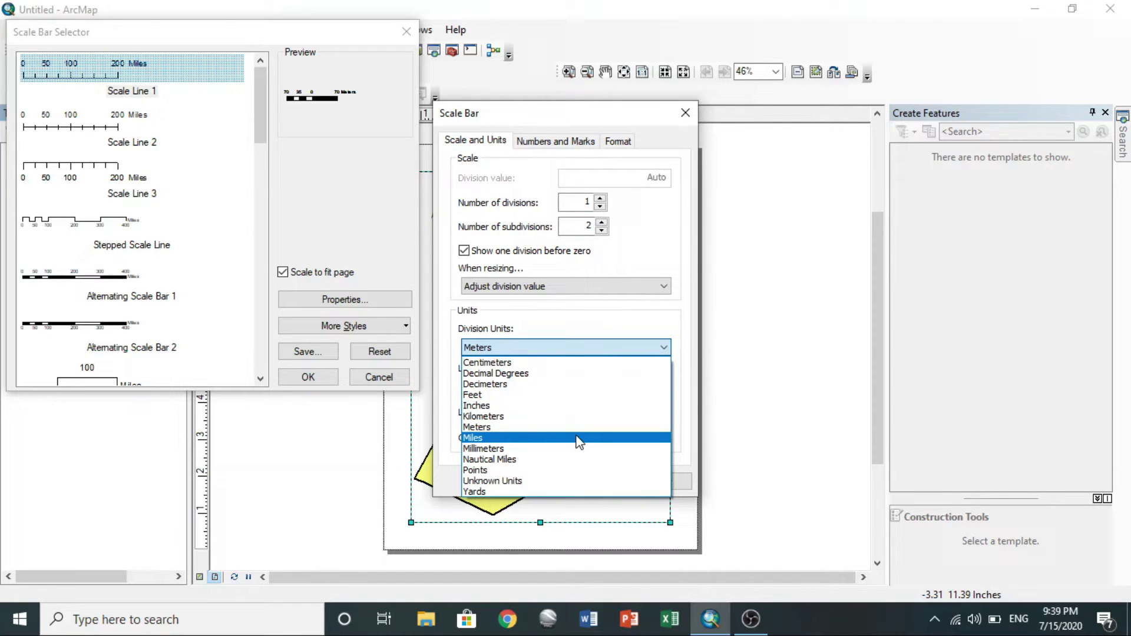
pyautogui.click(547, 416)
pyautogui.click(529, 481)
pyautogui.click(324, 378)
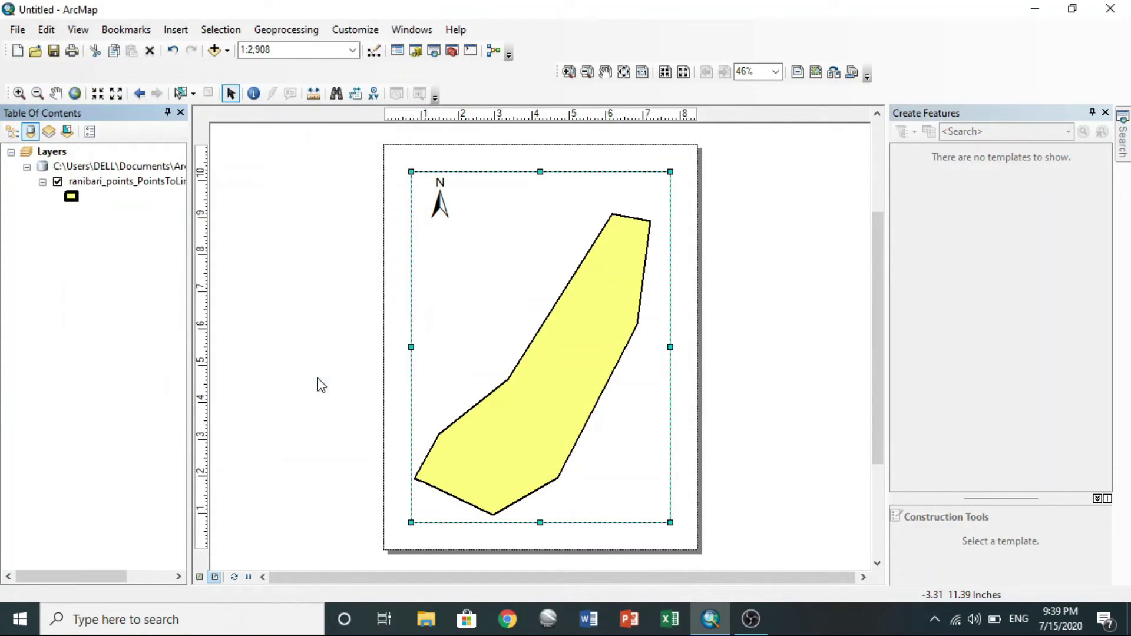
pyautogui.moveTo(576, 362); pyautogui.dragTo(616, 505)
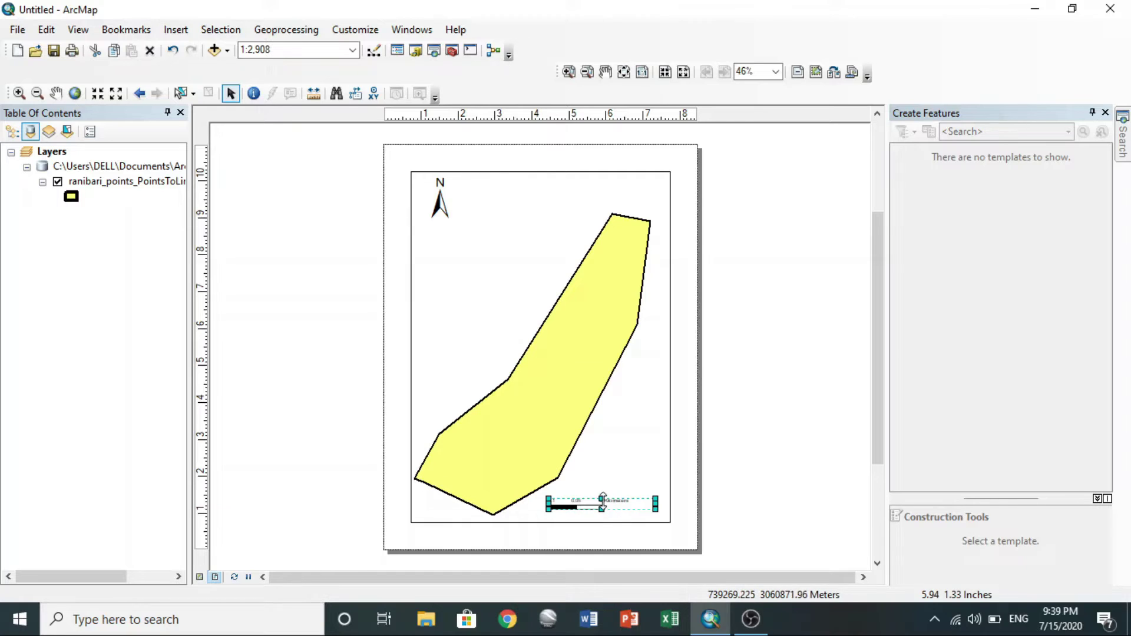
# - Insert a title reading 'My study area' on the layout
pyautogui.click(175, 29)
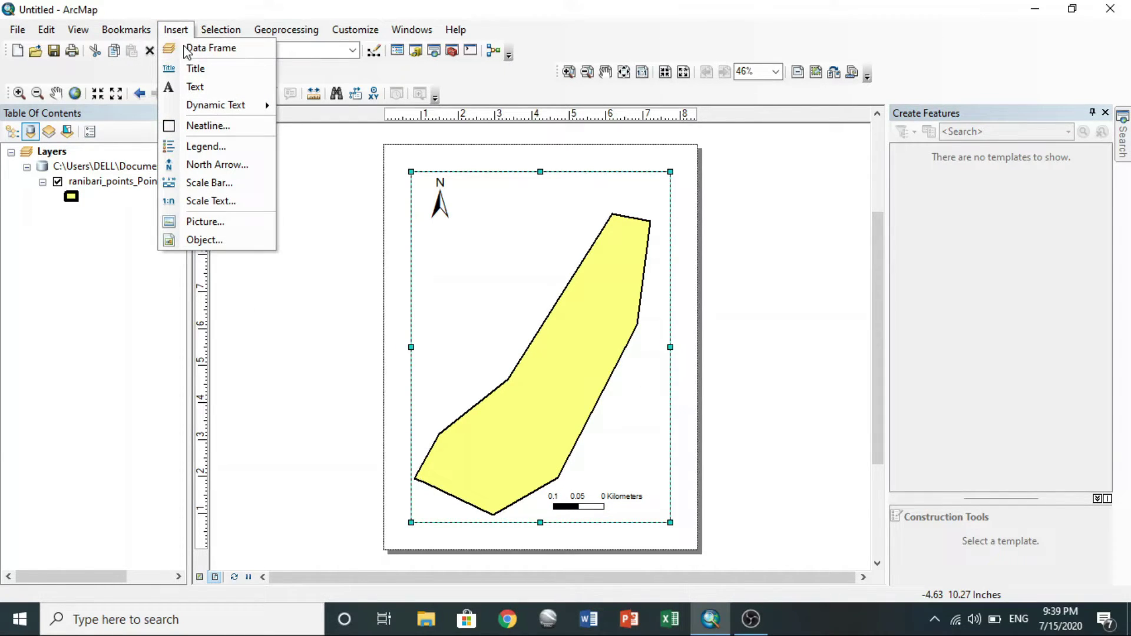
pyautogui.click(196, 69)
pyautogui.write('My study area')
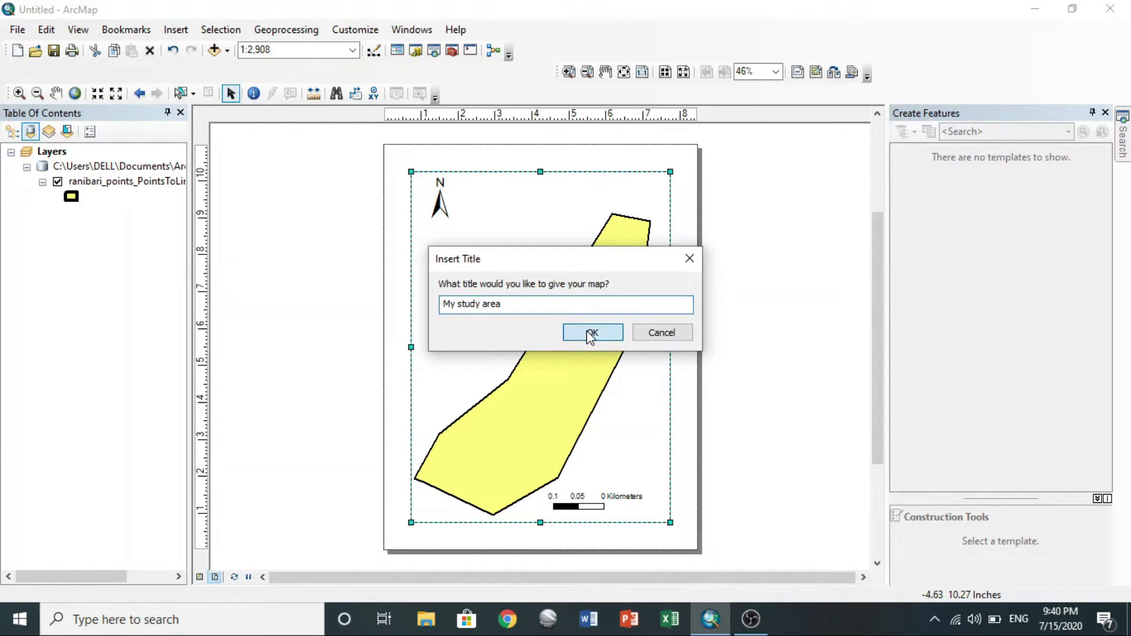
pyautogui.click(591, 334)
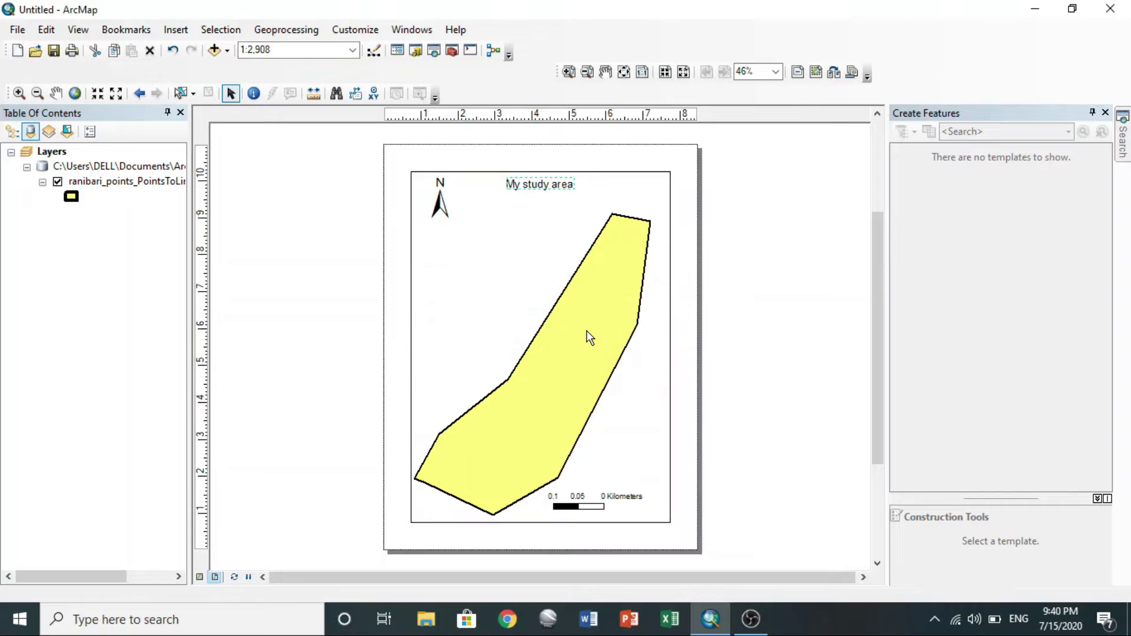
# - Format the title at size 36, bold and underlined, and move it to the page top
pyautogui.doubleClick(537, 183)
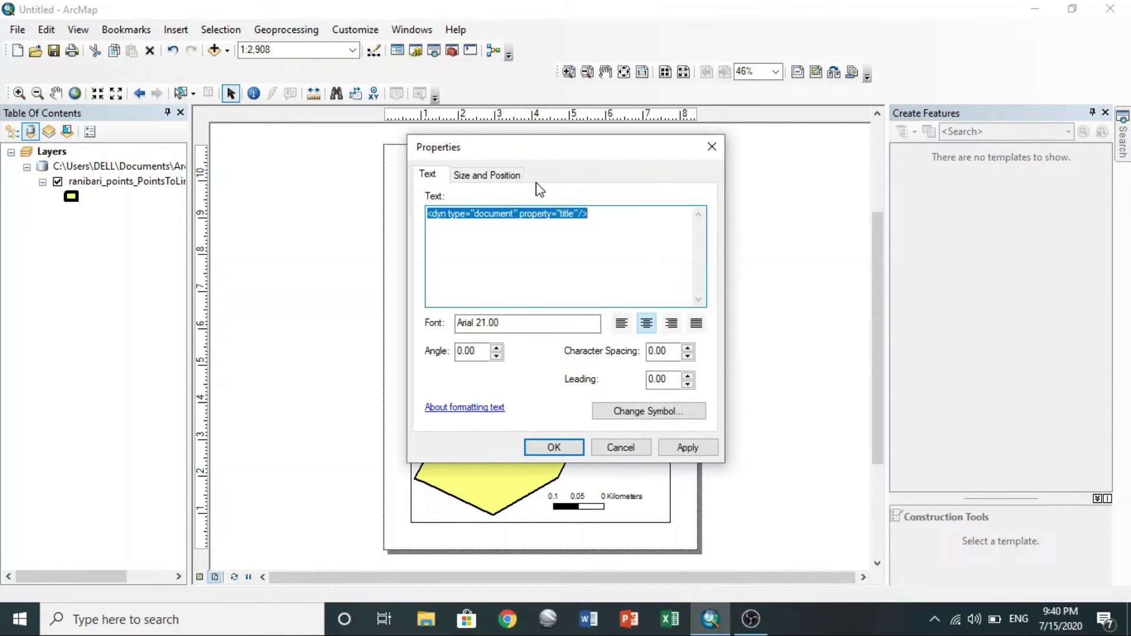
pyautogui.click(633, 417)
pyautogui.click(732, 298)
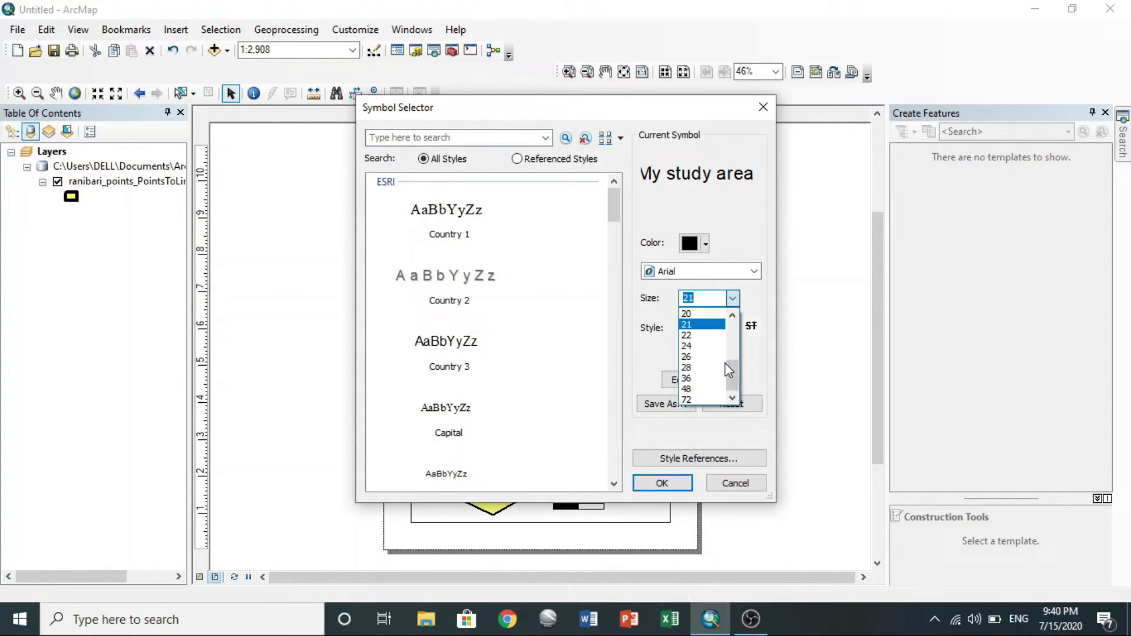
pyautogui.click(698, 382)
pyautogui.click(686, 325)
pyautogui.click(730, 325)
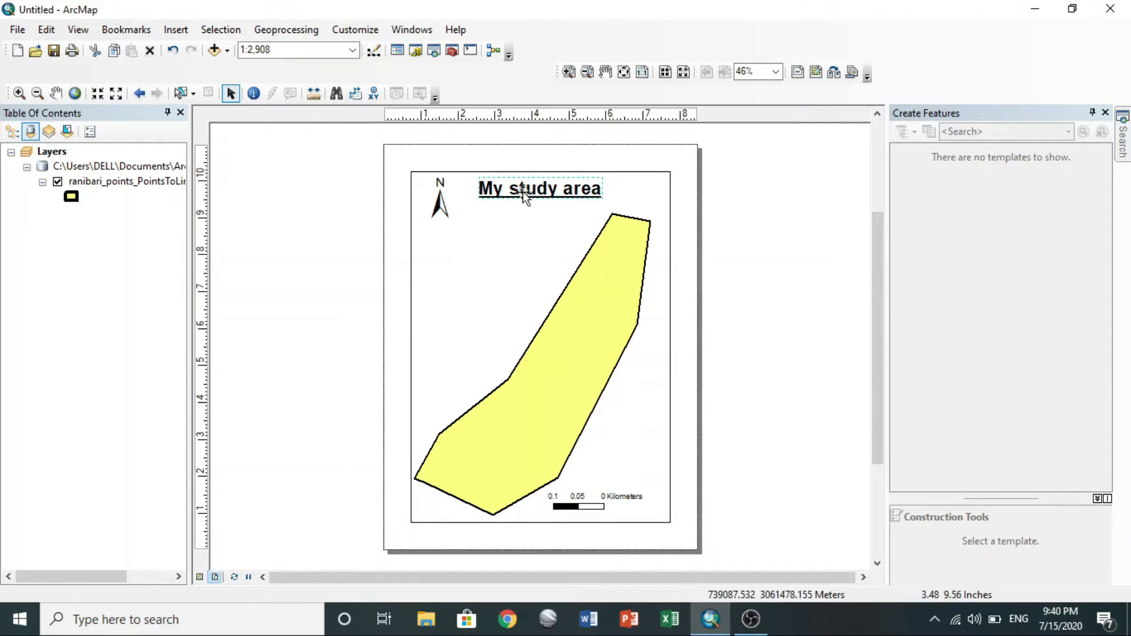
pyautogui.moveTo(523, 194); pyautogui.dragTo(521, 162)
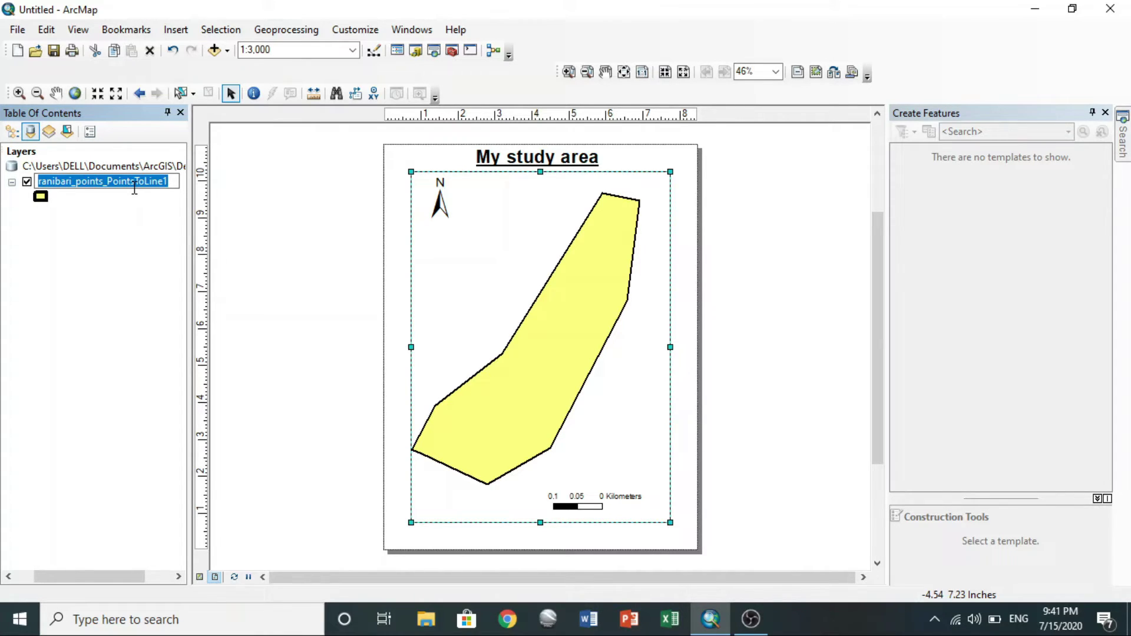
# - Rename the layer to Ranibari and start a legend including it with the default title
pyautogui.write('Ranibari')
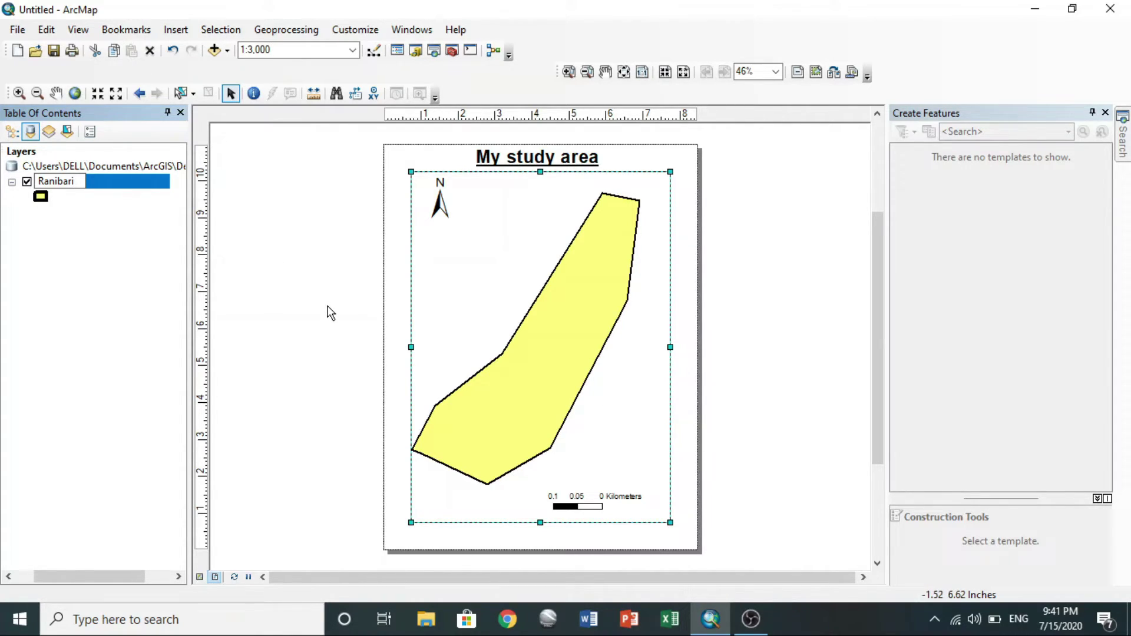
pyautogui.click(180, 30)
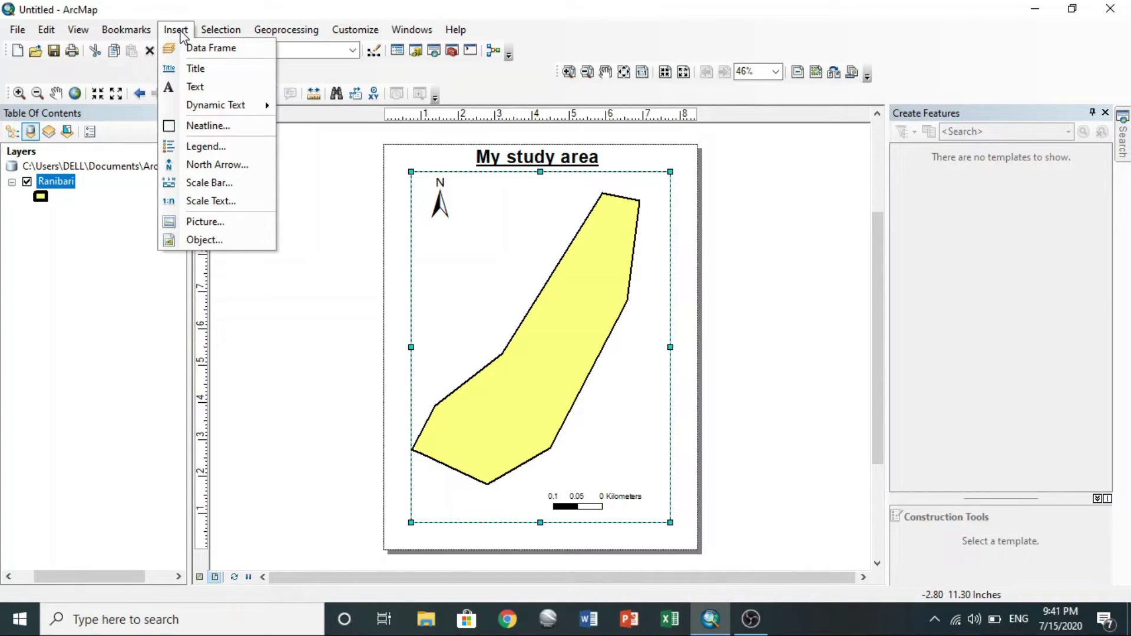
pyautogui.click(229, 146)
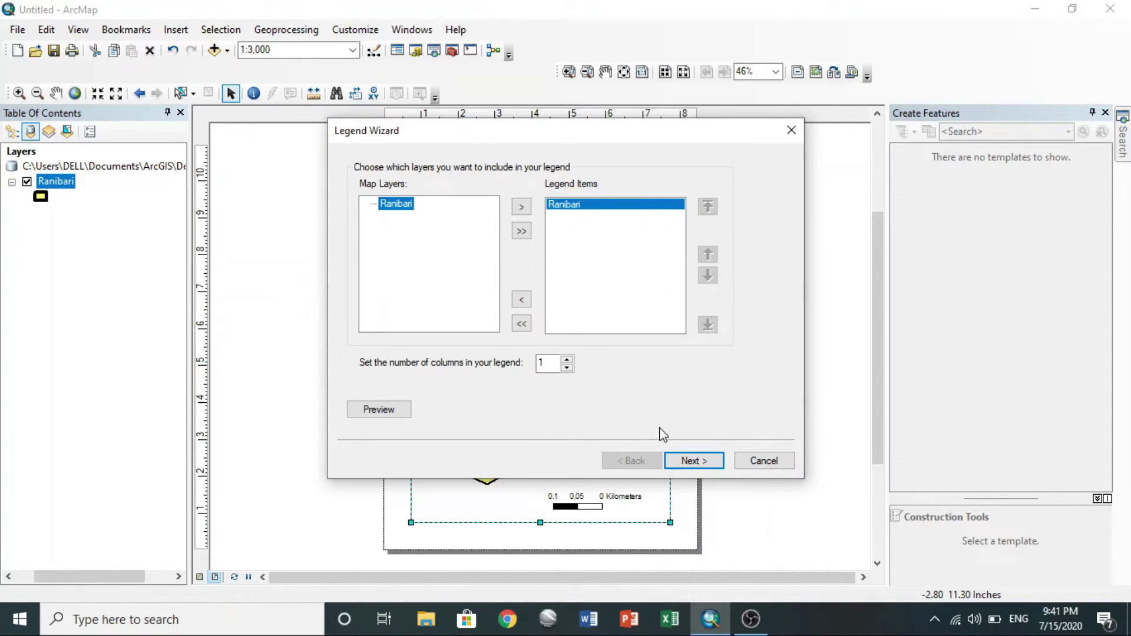
pyautogui.click(687, 462)
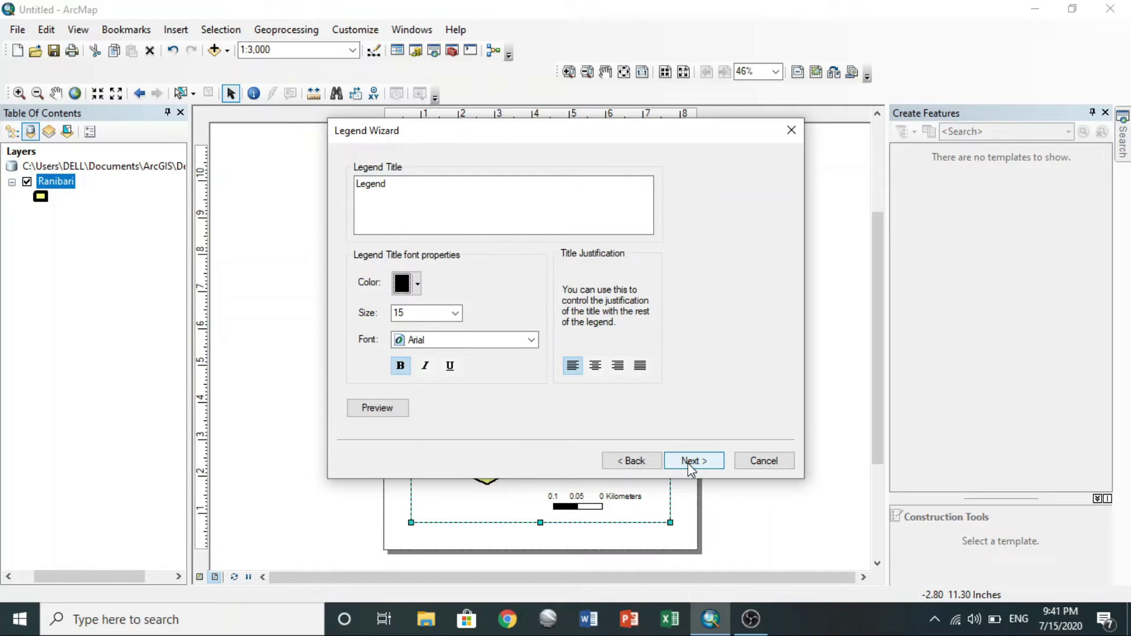
pyautogui.click(688, 462)
# - Give the legend a 2.0 pt border and Sand background, then place it
pyautogui.click(497, 206)
pyautogui.click(412, 305)
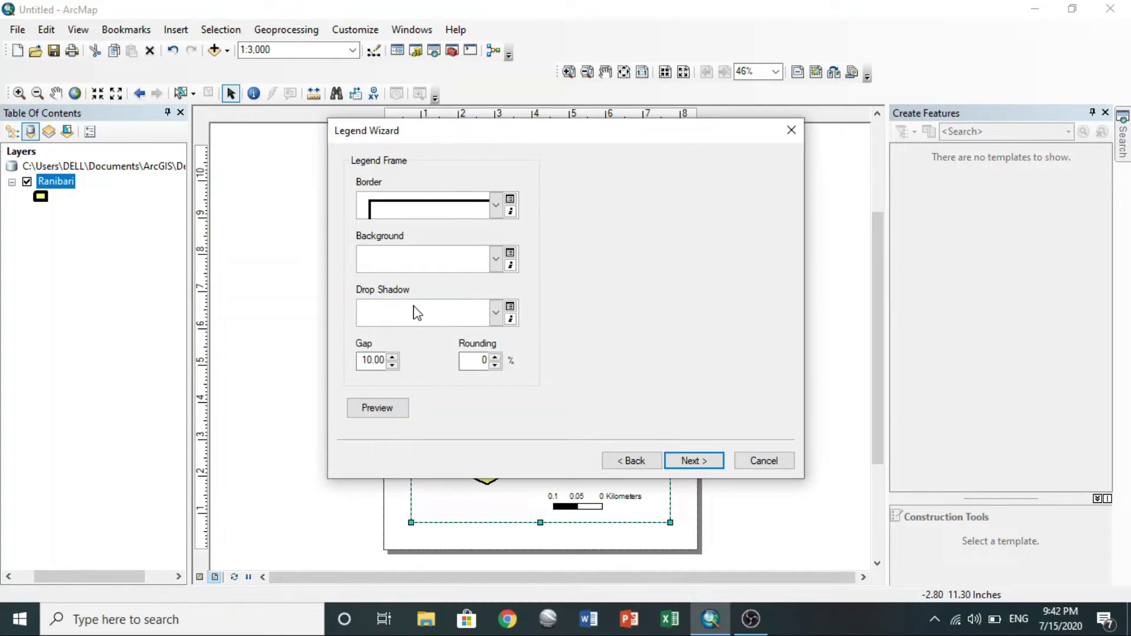
pyautogui.click(499, 258)
pyautogui.click(477, 343)
pyautogui.click(690, 462)
pyautogui.click(690, 462)
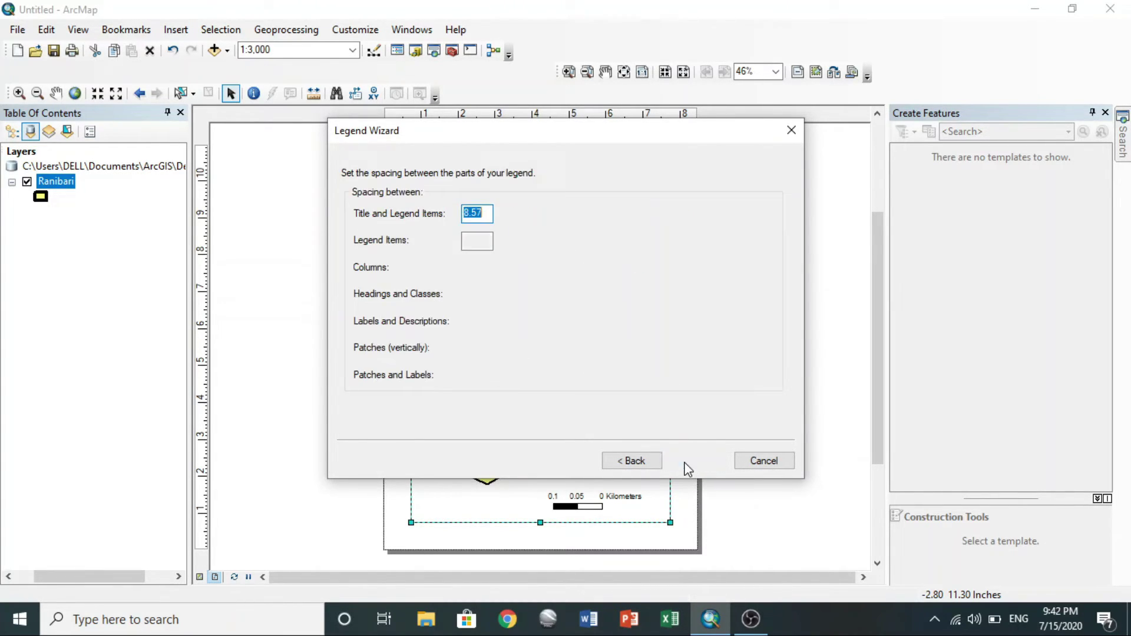
pyautogui.click(685, 464)
# - Position the legend at the frame's bottom right and the scale bar at bottom left
pyautogui.moveTo(475, 394); pyautogui.dragTo(630, 425)
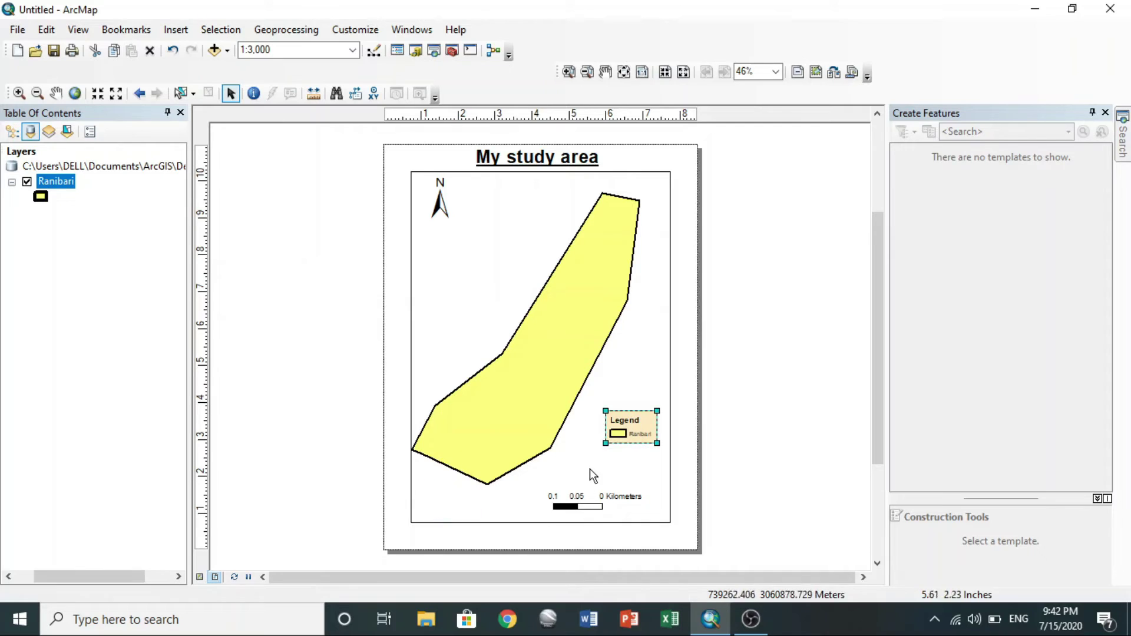
pyautogui.moveTo(580, 505); pyautogui.dragTo(455, 508)
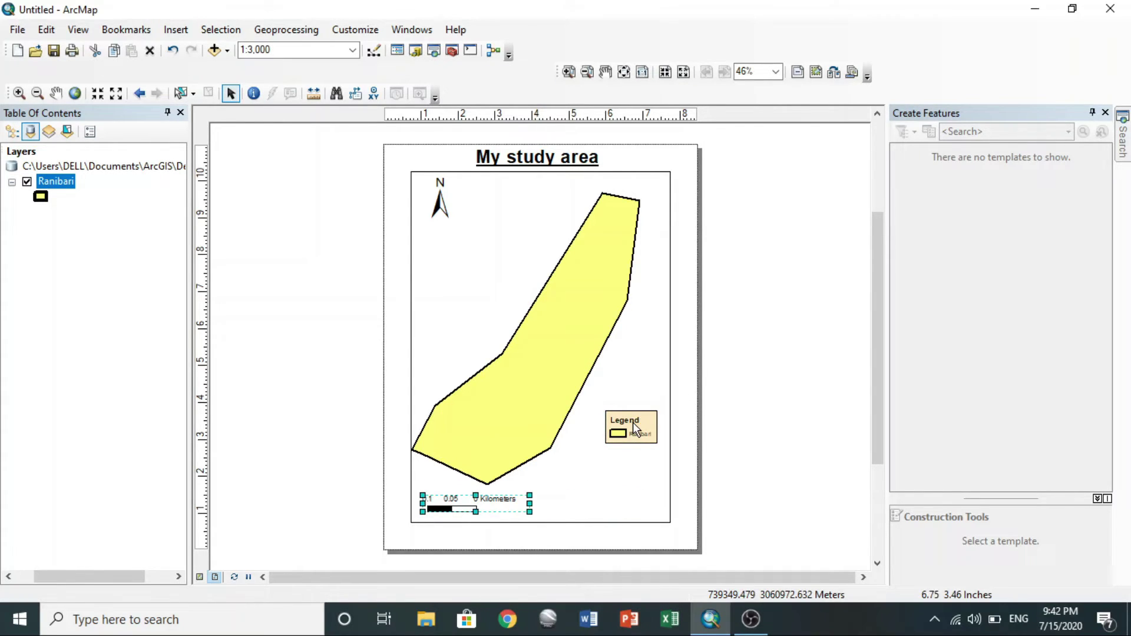
pyautogui.moveTo(629, 426); pyautogui.dragTo(637, 499)
pyautogui.click(740, 359)
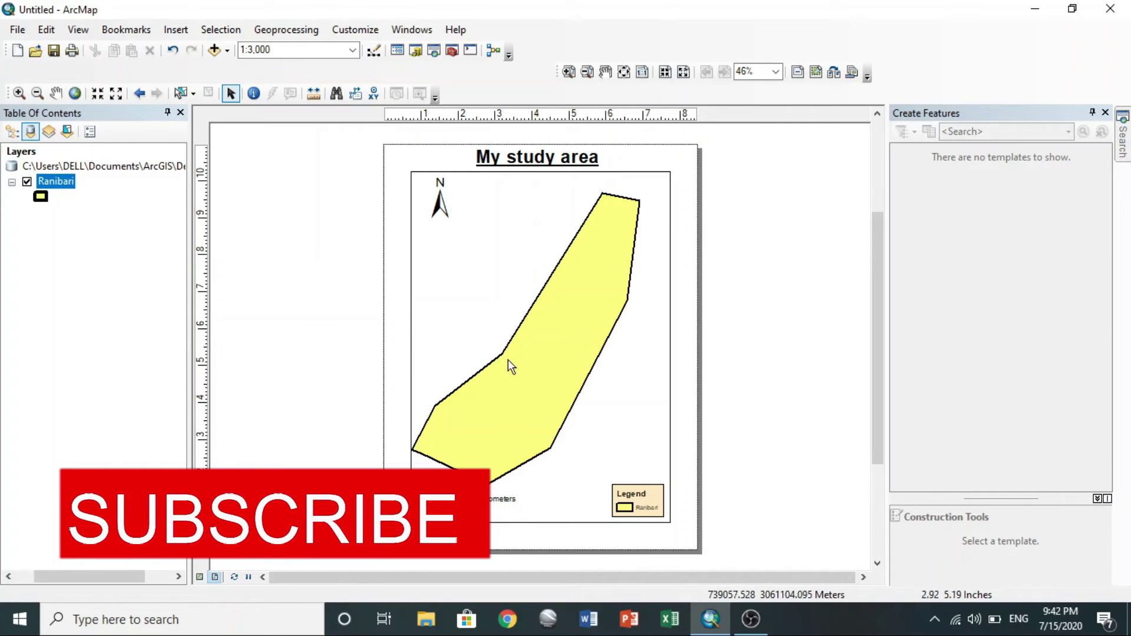
# - Export the layout to the Desktop as the JPEG 'ranibari map'
pyautogui.click(18, 29)
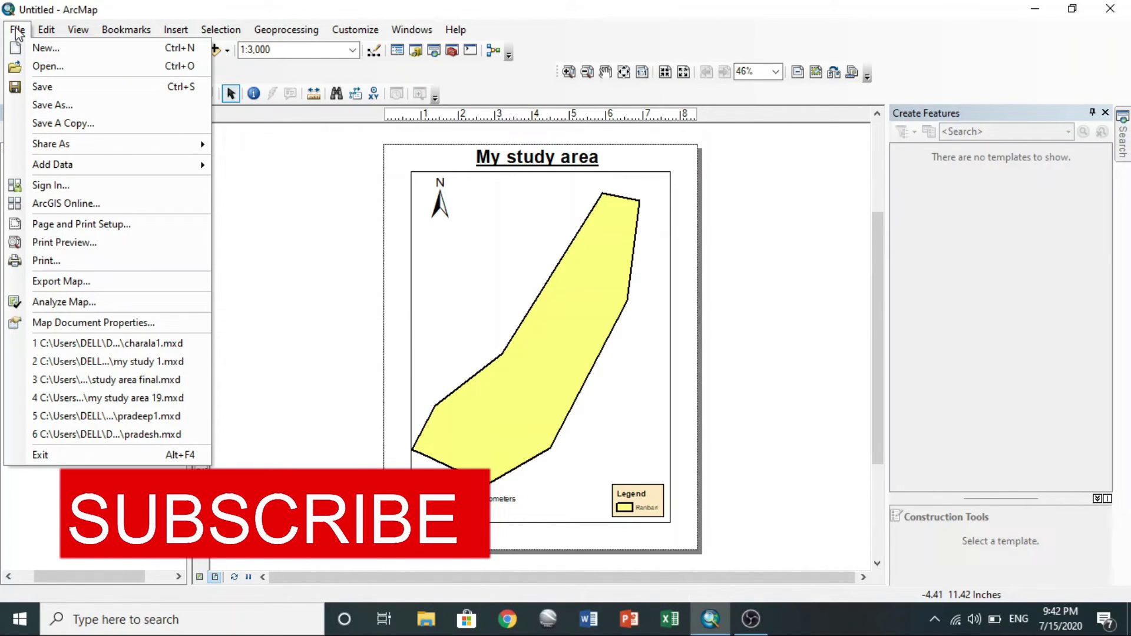
pyautogui.click(64, 281)
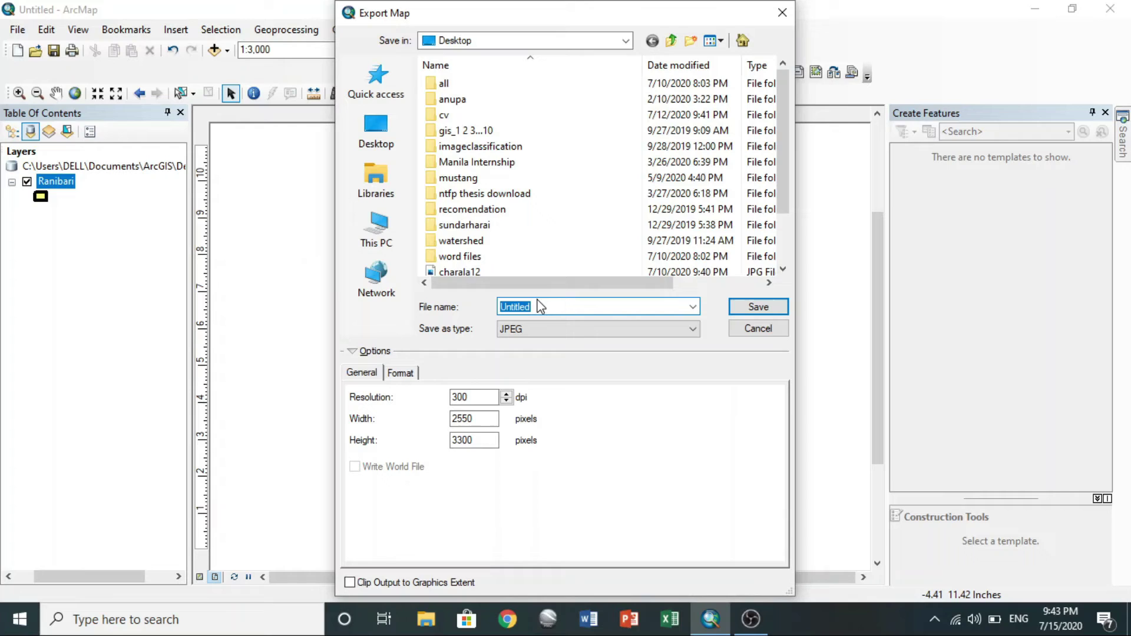
pyautogui.write('ranibari map')
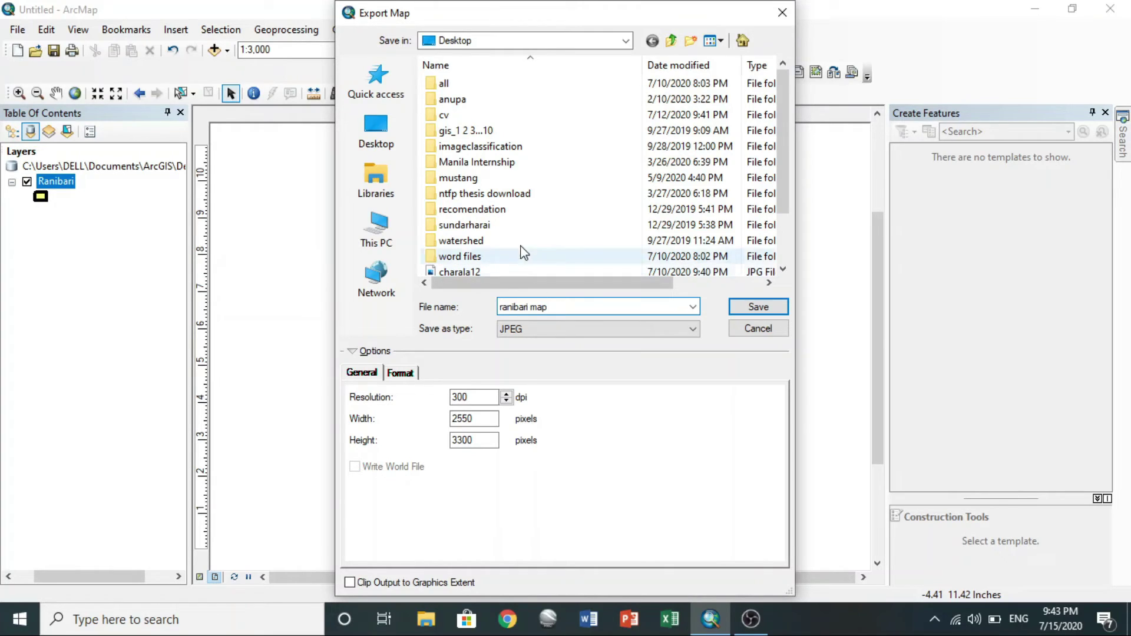
pyautogui.click(377, 129)
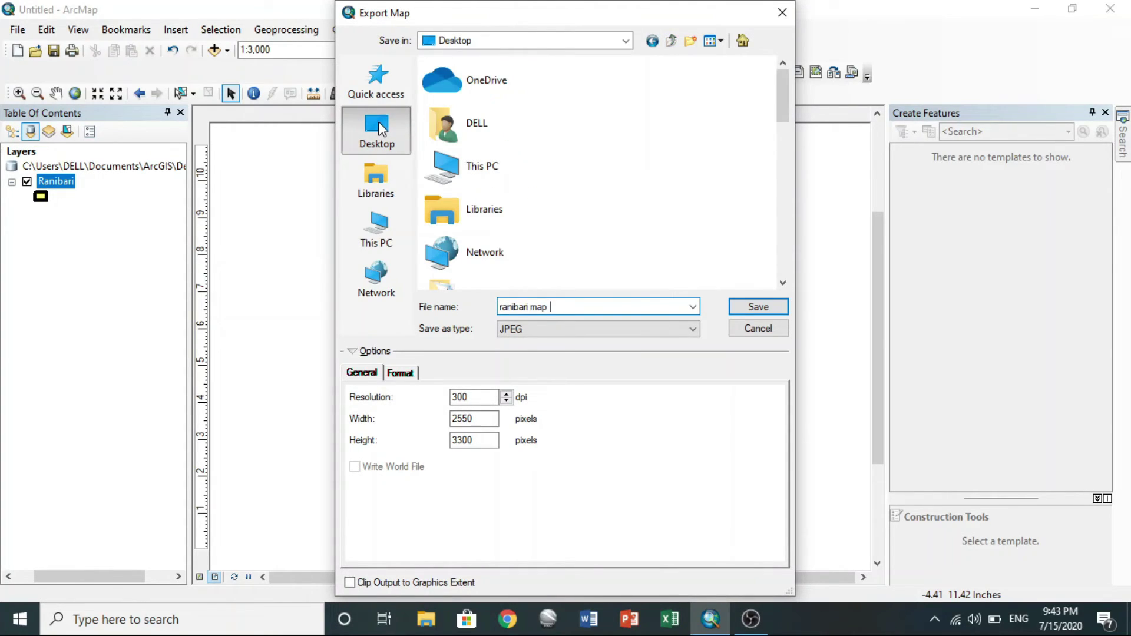
pyautogui.click(753, 308)
# - Close ArcMap, saving the map document to the Desktop as 'ranibari map'
pyautogui.click(1110, 9)
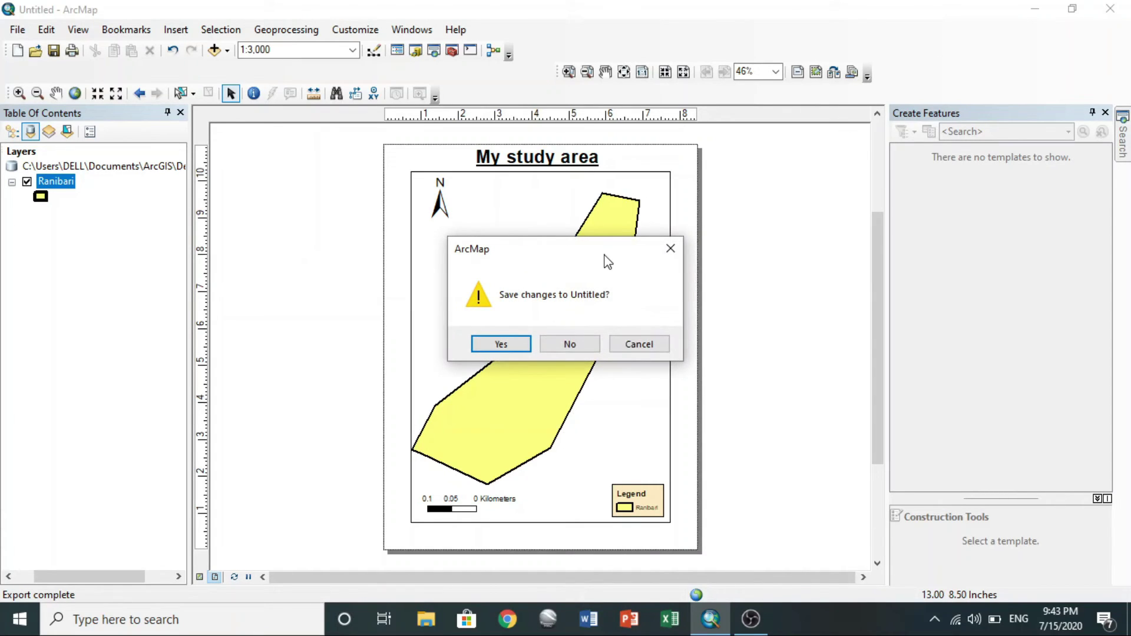
pyautogui.click(500, 344)
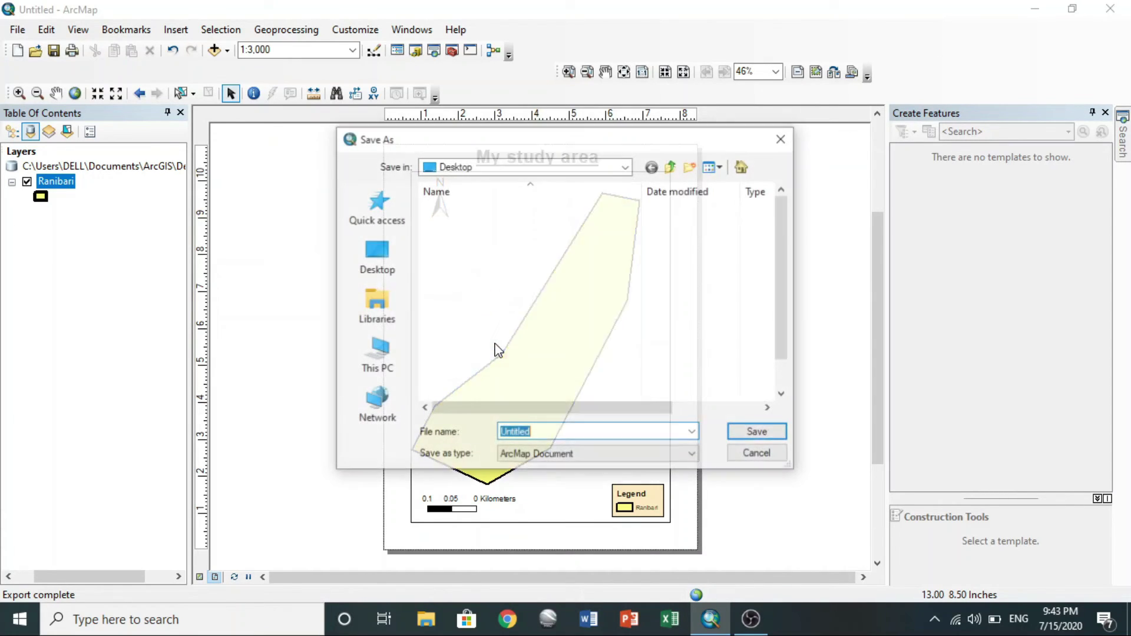
pyautogui.write('ranibari')
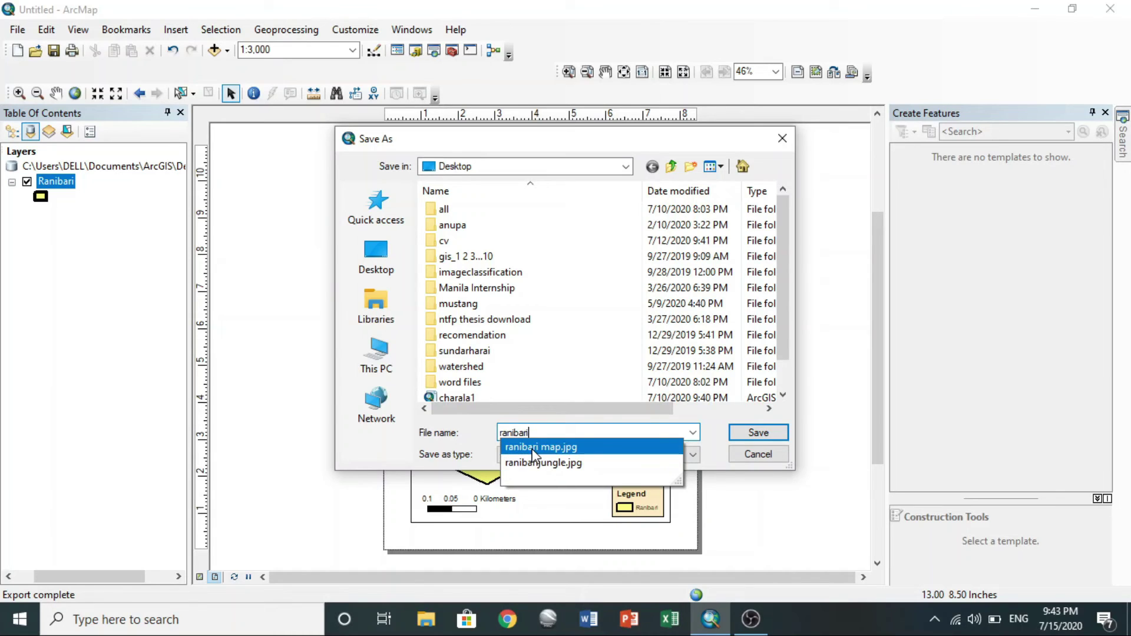
pyautogui.click(566, 446)
pyautogui.click(580, 434)
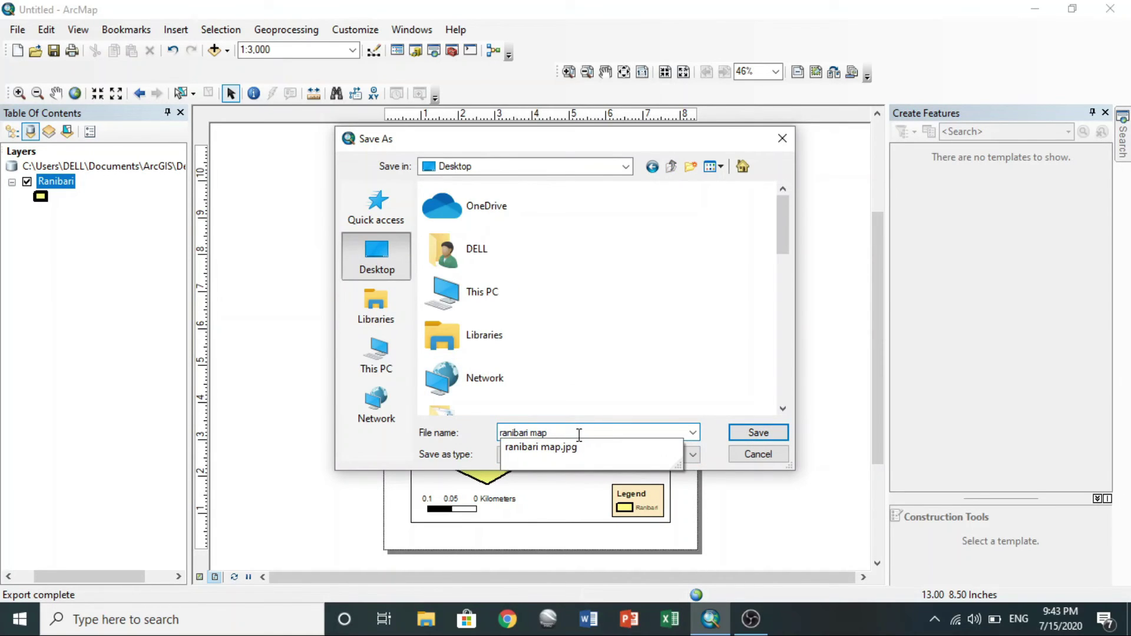
pyautogui.click(758, 432)
# - Open ranibari map.jpg from the desktop in Photos and inspect its scale bar and legend
pyautogui.click(1035, 9)
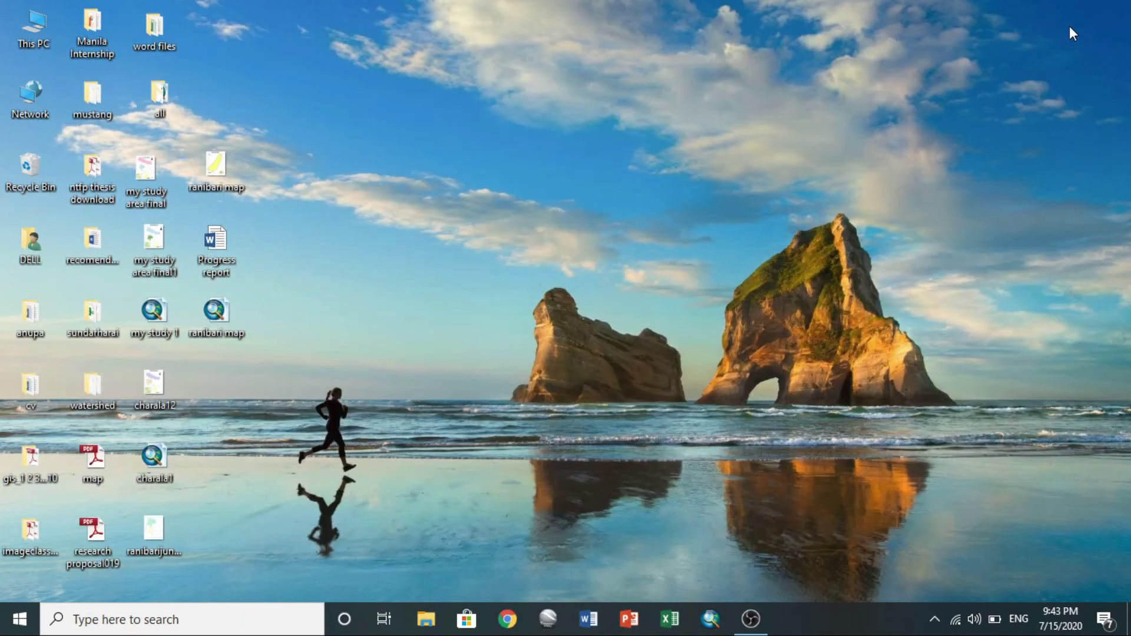
pyautogui.doubleClick(217, 169)
pyautogui.scroll(3, 556, 239)
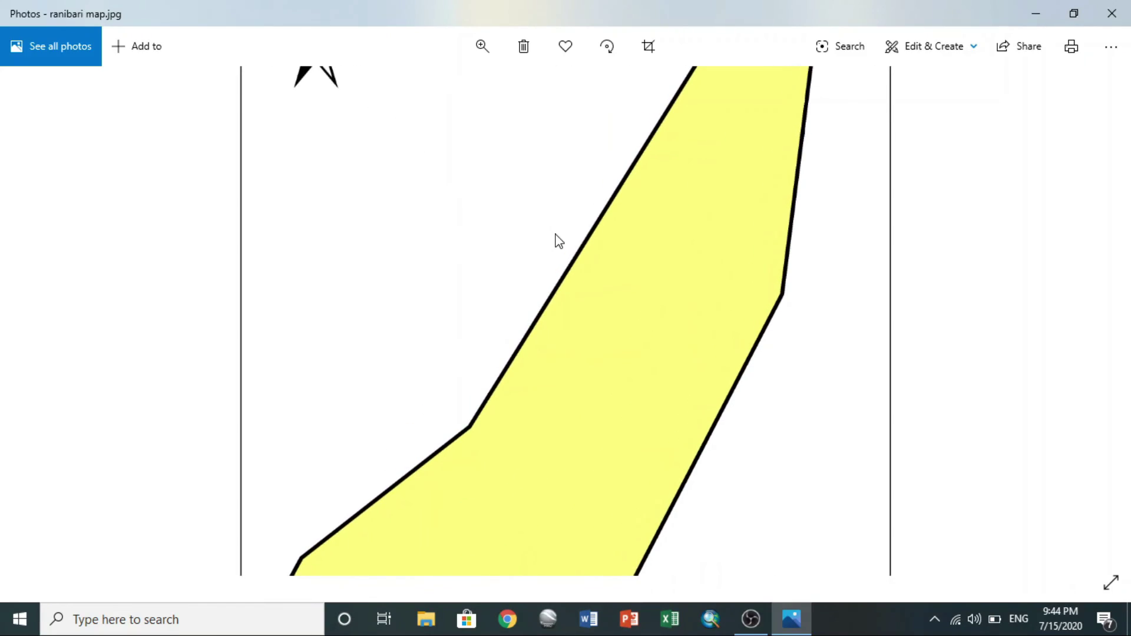
pyautogui.scroll(-3, 586, 237)
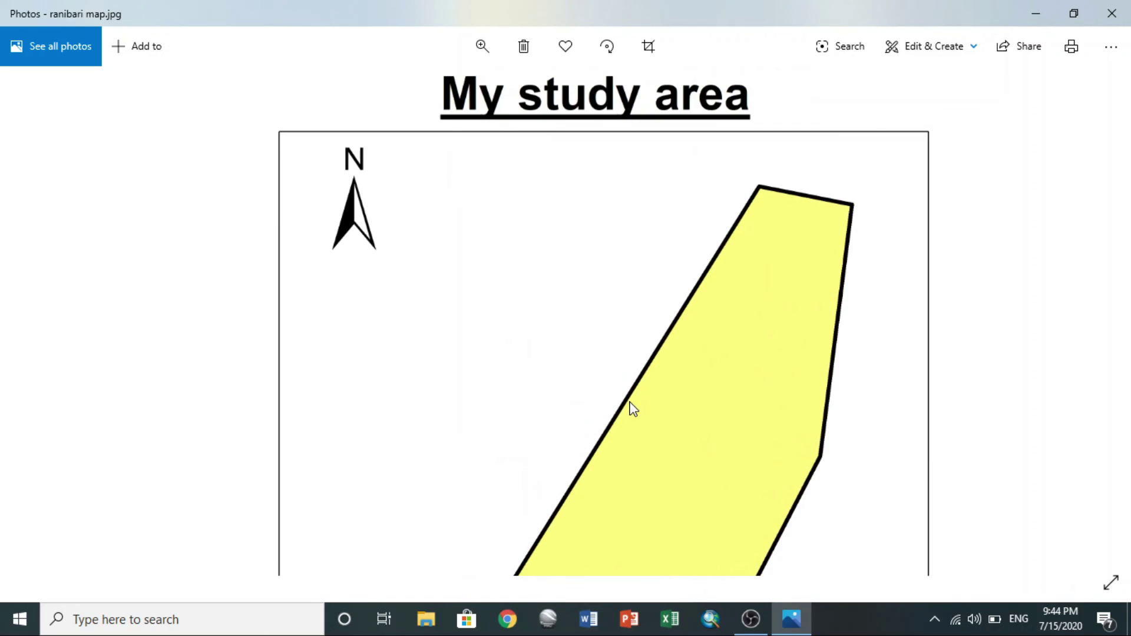
pyautogui.scroll(3, 634, 442)
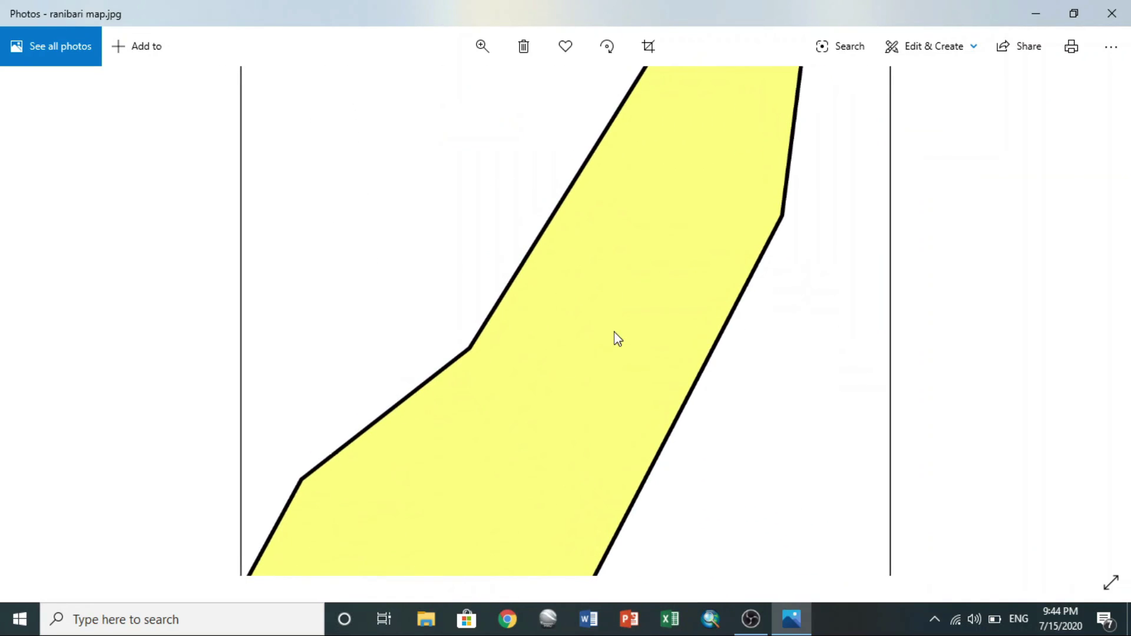
pyautogui.moveTo(615, 339); pyautogui.dragTo(609, 111)
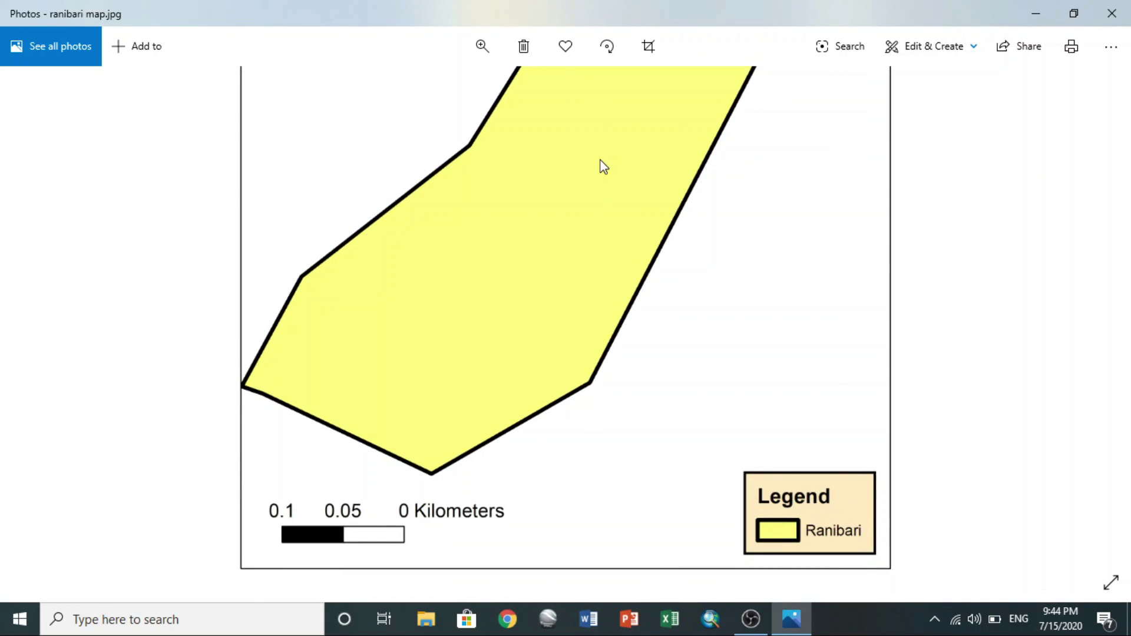